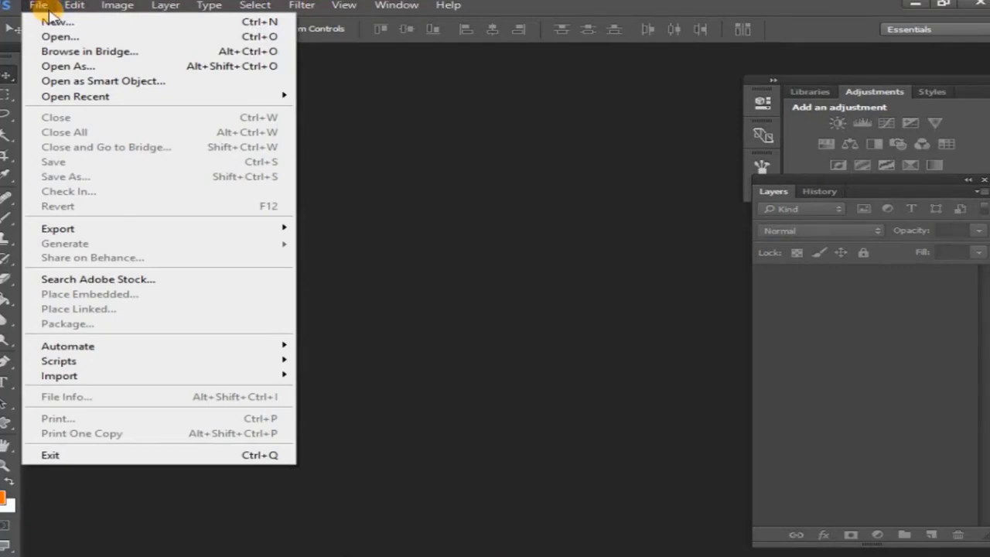
# Create a new blank Untitled-1 document and drag out an orange O-ring custom shape as Shape 1
pyautogui.click(49, 21)
pyautogui.click(588, 170)
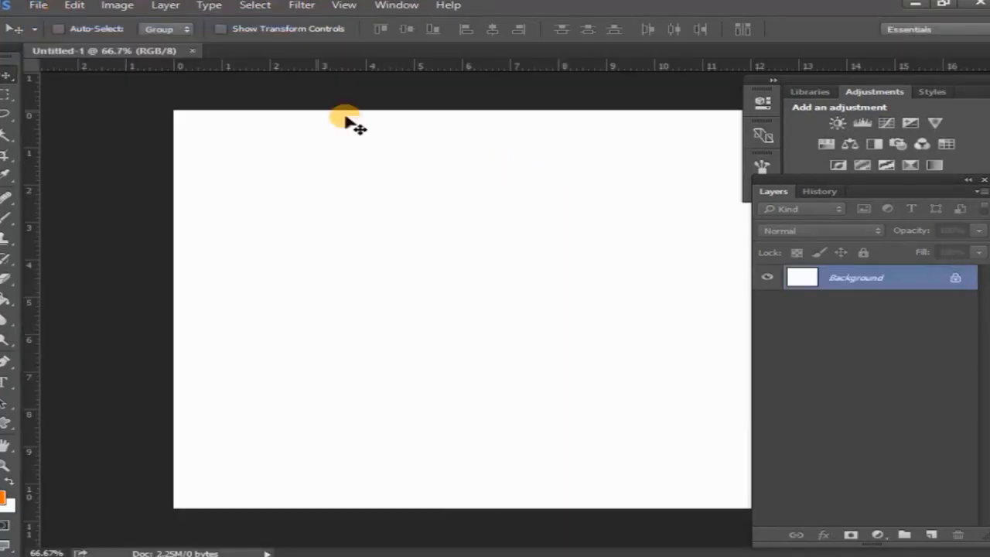
pyautogui.click(6, 422)
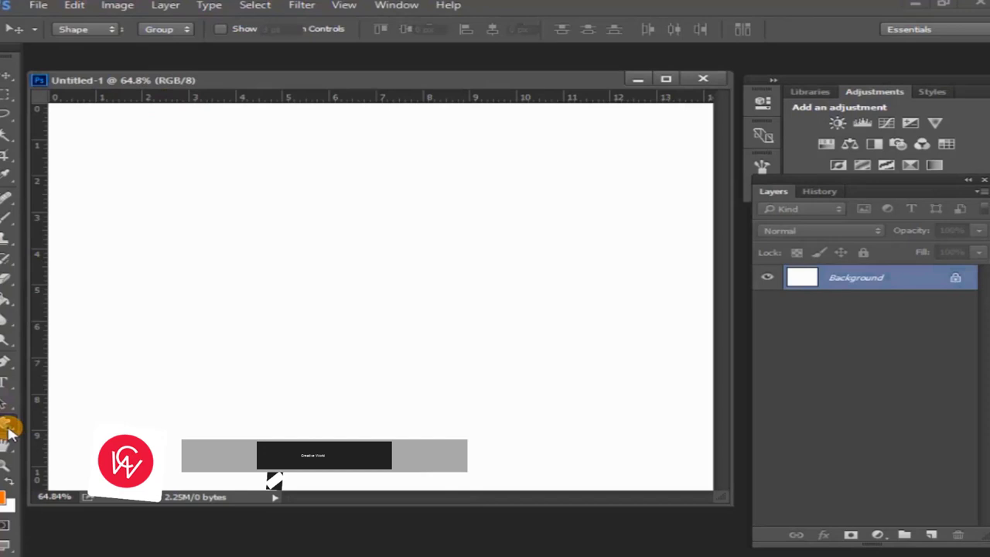
pyautogui.moveTo(210, 245); pyautogui.dragTo(378, 397)
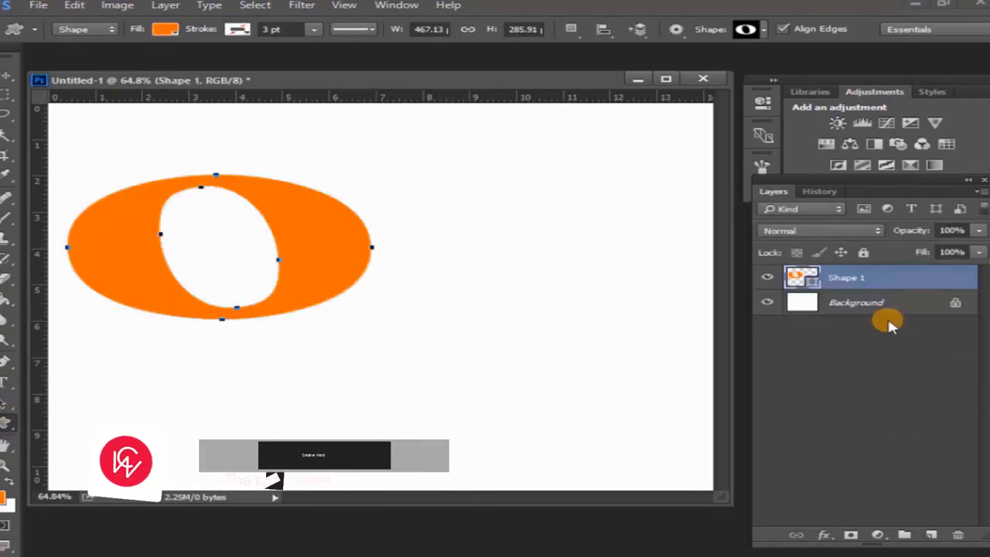
# Rasterize Shape 1, nudge the ring lower and add guides along its top and bottom
pyautogui.rightClick(877, 280)
pyautogui.click(661, 284)
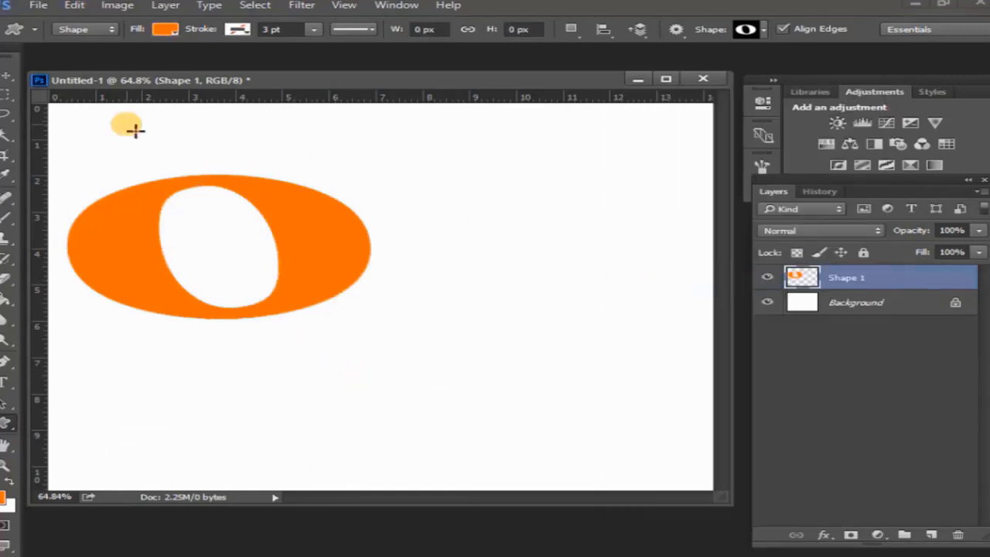
pyautogui.click(19, 80)
pyautogui.moveTo(171, 99); pyautogui.dragTo(173, 214)
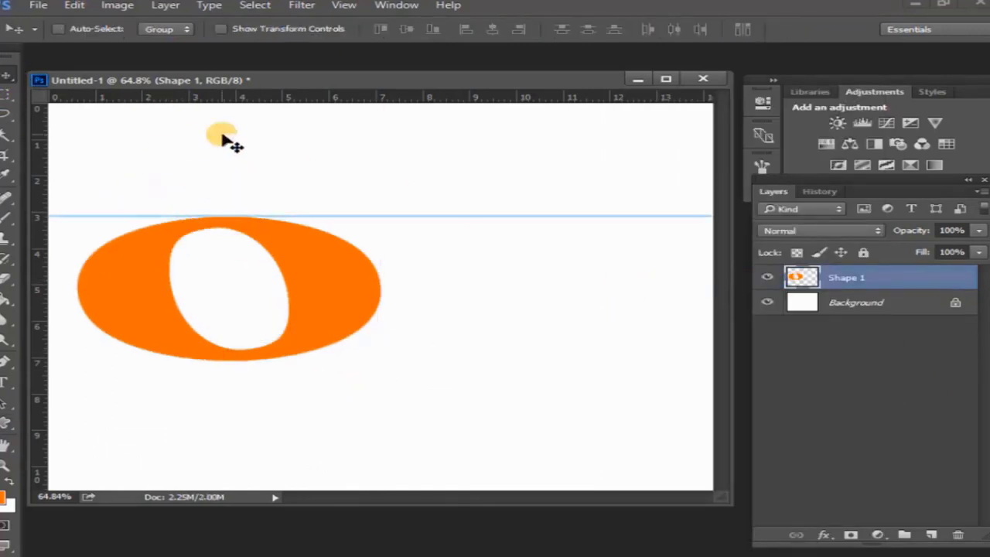
pyautogui.moveTo(237, 99); pyautogui.dragTo(308, 393)
# Free-transform the orange ring to adjust its width
pyautogui.hotkey('ctrl', 't')
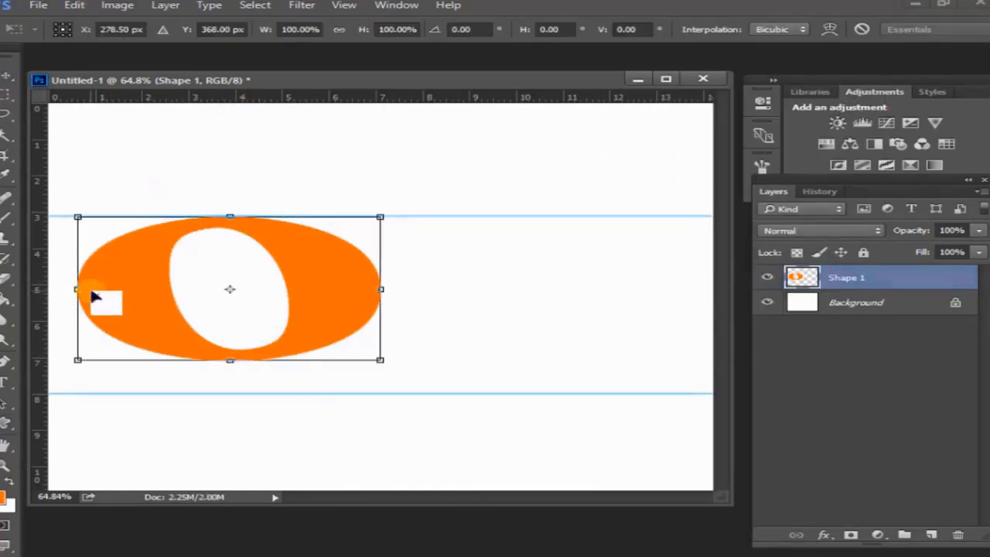
pyautogui.moveTo(78, 289)
pyautogui.mouseDown()
pyautogui.moveTo(133, 288)
pyautogui.moveTo(66, 288)
pyautogui.mouseUp()
pyautogui.press('Return')
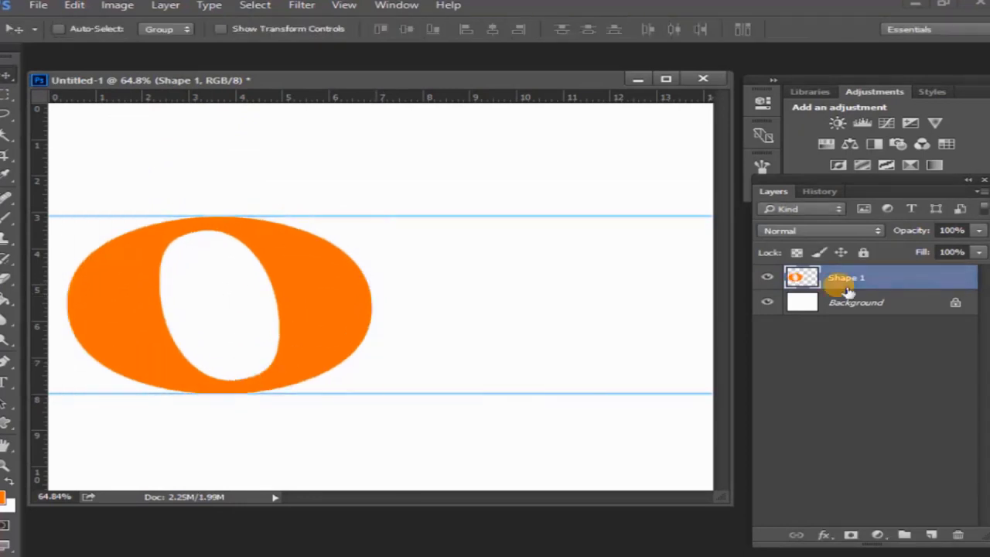
# Duplicate the ring as Shape 1 copy and shift it right to overlap the first
pyautogui.rightClick(848, 290)
pyautogui.click(603, 161)
pyautogui.click(670, 168)
pyautogui.moveTo(354, 311); pyautogui.dragTo(471, 319)
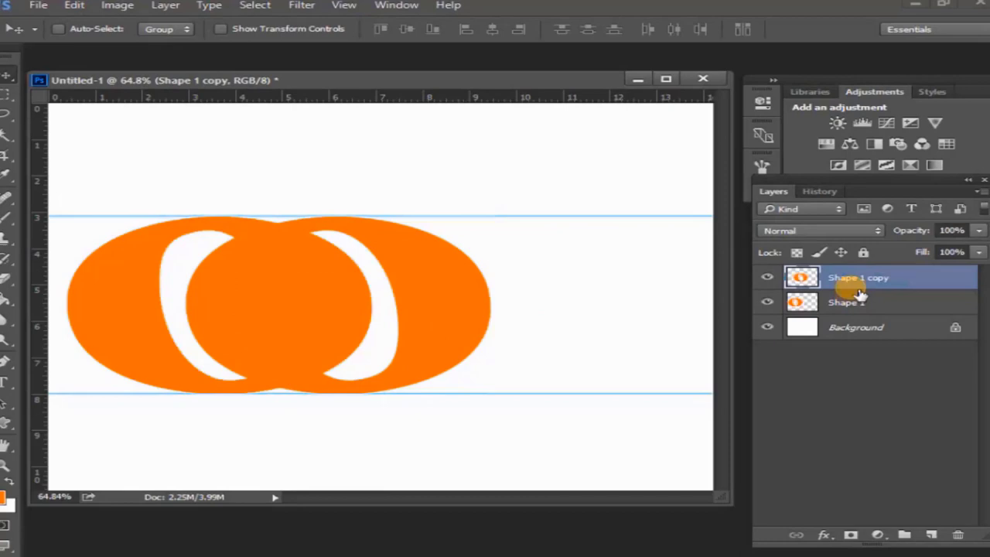
# Give Shape 1 copy a dark green Color Overlay layer style
pyautogui.doubleClick(860, 290)
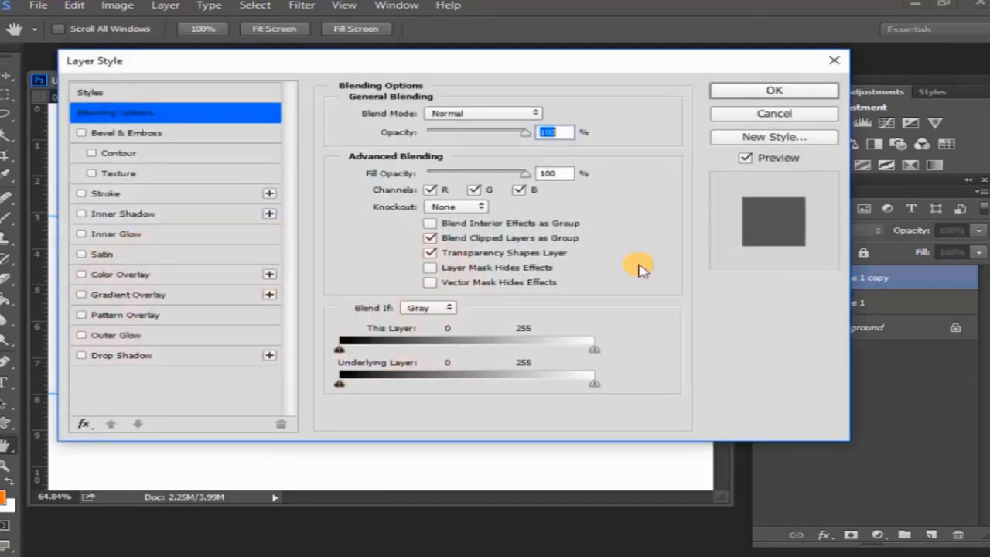
pyautogui.click(128, 275)
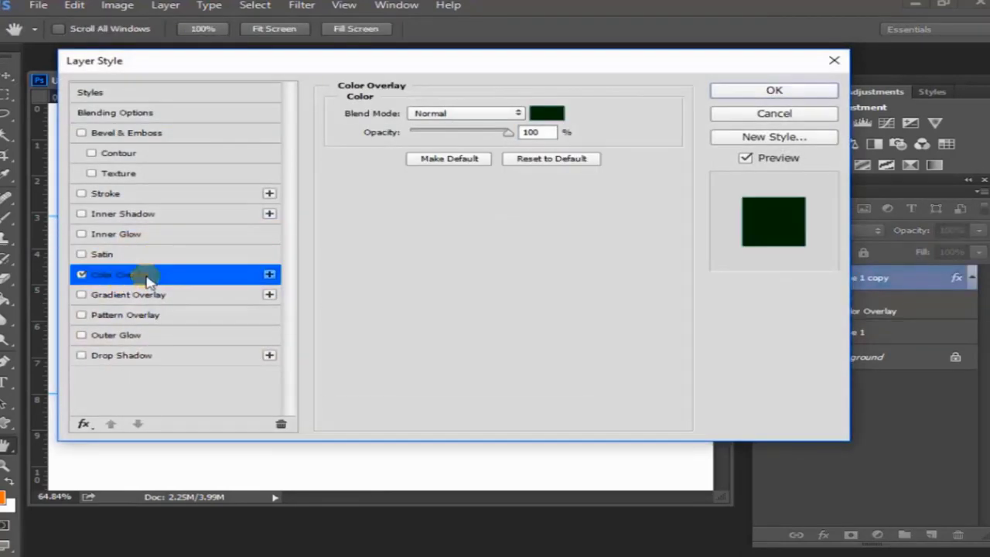
pyautogui.click(719, 91)
# Rotate the green ring 90° clockwise, squash it between the guides and widen it leftward
pyautogui.hotkey('ctrl', 't')
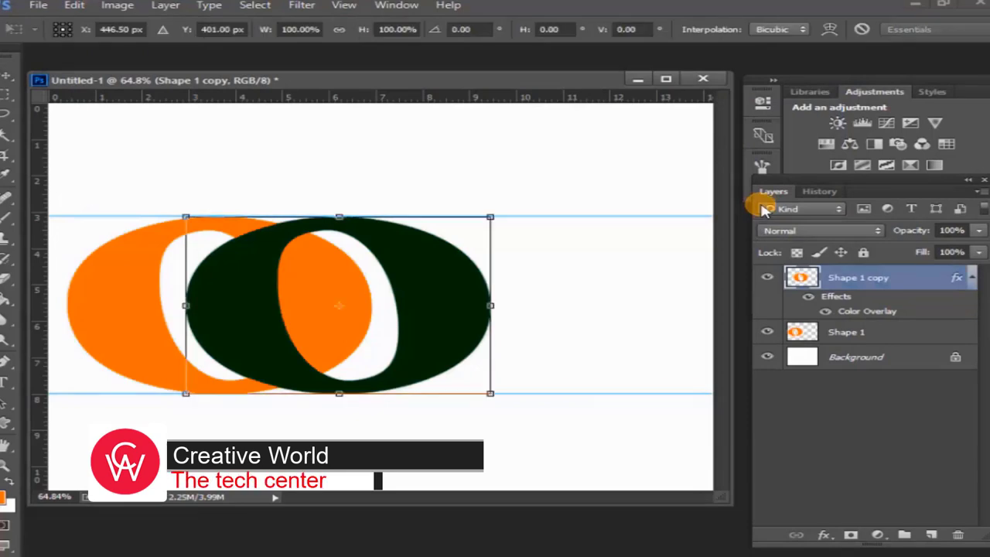
pyautogui.rightClick(374, 303)
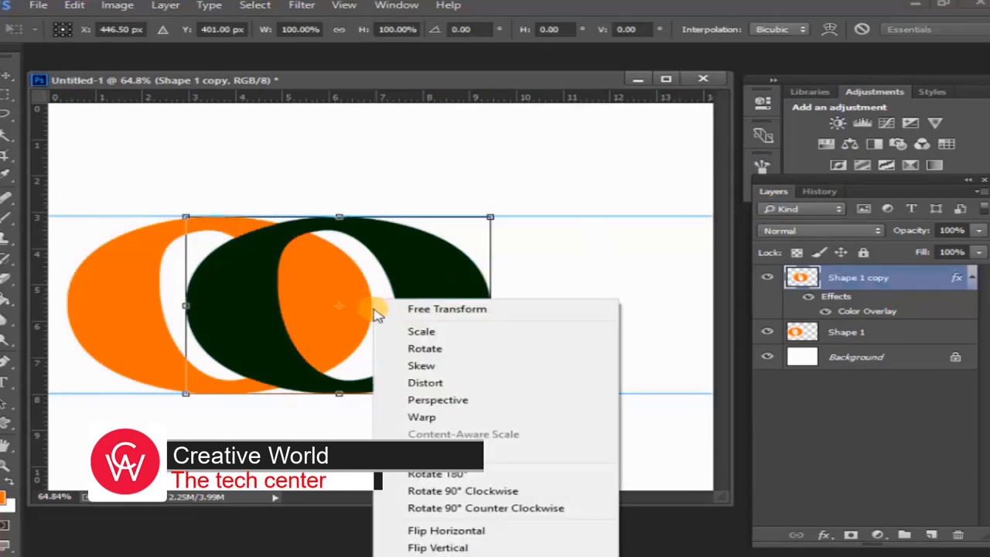
pyautogui.click(438, 489)
pyautogui.moveTo(349, 433); pyautogui.dragTo(349, 408)
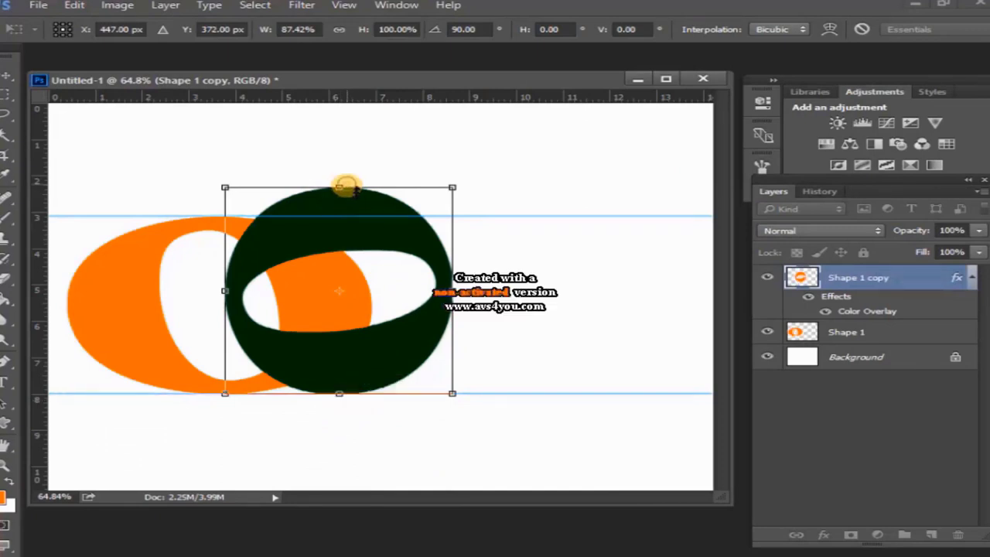
pyautogui.moveTo(342, 186); pyautogui.dragTo(341, 217)
pyautogui.moveTo(248, 306); pyautogui.dragTo(191, 306)
pyautogui.press('Return')
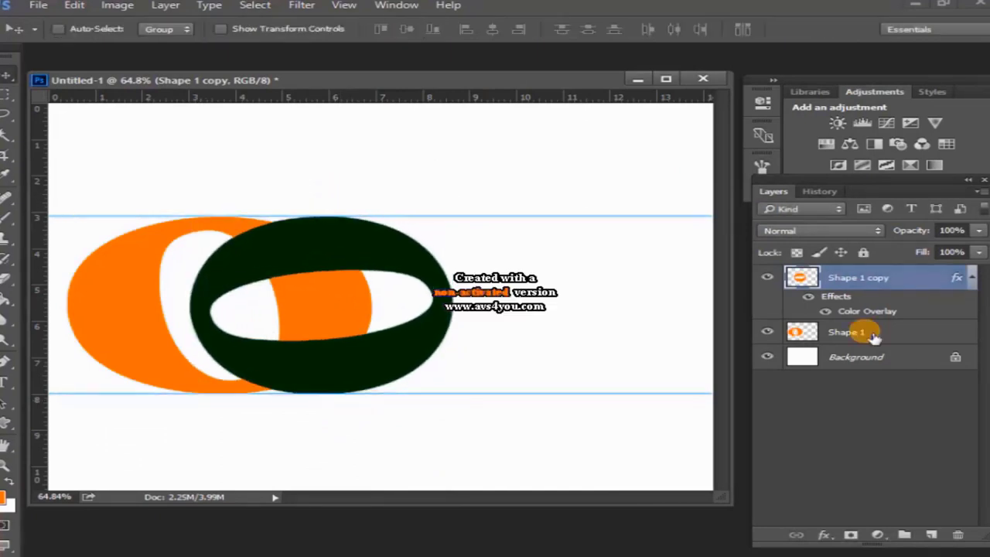
# Duplicate Shape 1 as a third orange ring, move it right and stack it above the green ring
pyautogui.click(872, 334)
pyautogui.rightClick(872, 335)
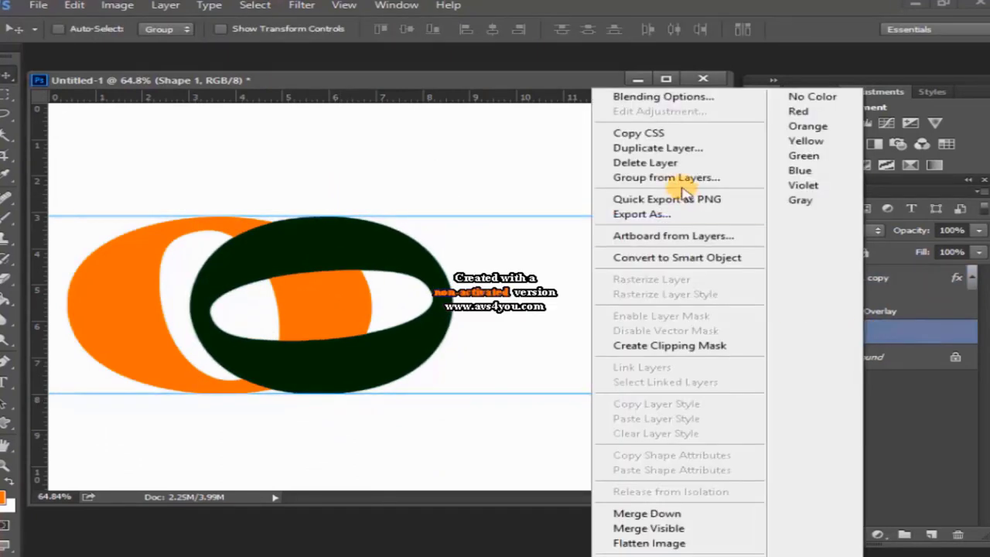
pyautogui.click(648, 147)
pyautogui.click(669, 169)
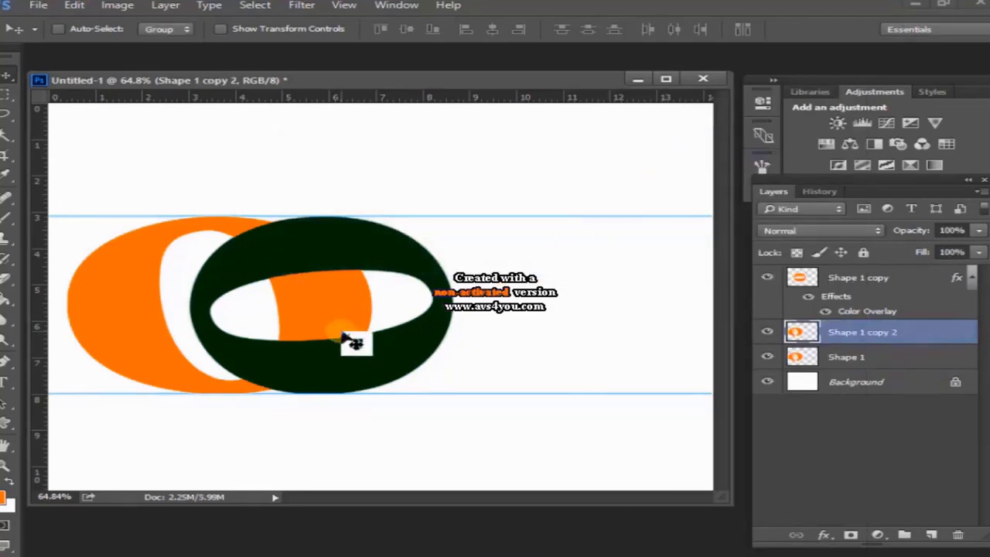
pyautogui.moveTo(355, 343); pyautogui.dragTo(665, 352)
pyautogui.moveTo(855, 344); pyautogui.dragTo(829, 275)
# Widen the green ring on both sides so it links the two orange rings
pyautogui.click(767, 300)
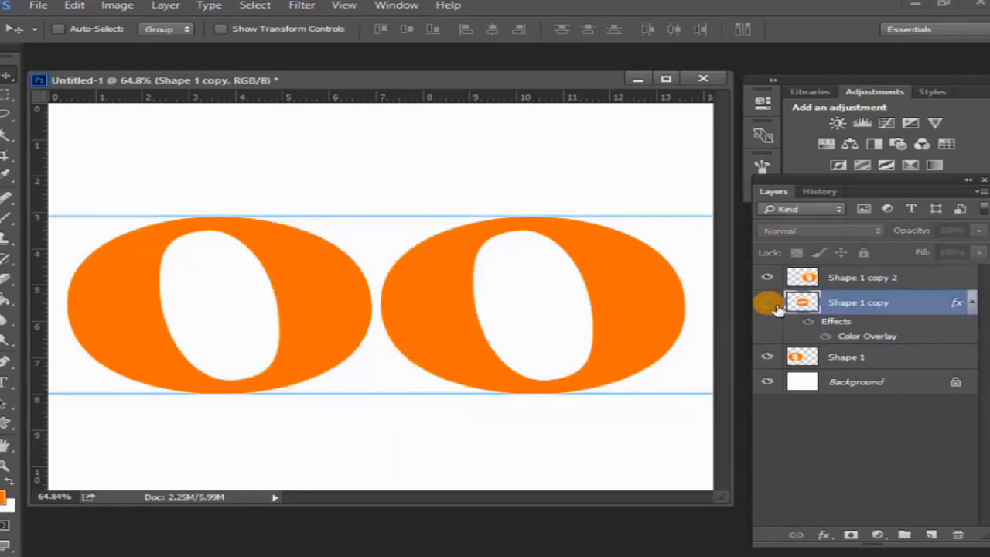
pyautogui.click(767, 302)
pyautogui.hotkey('ctrl', 't')
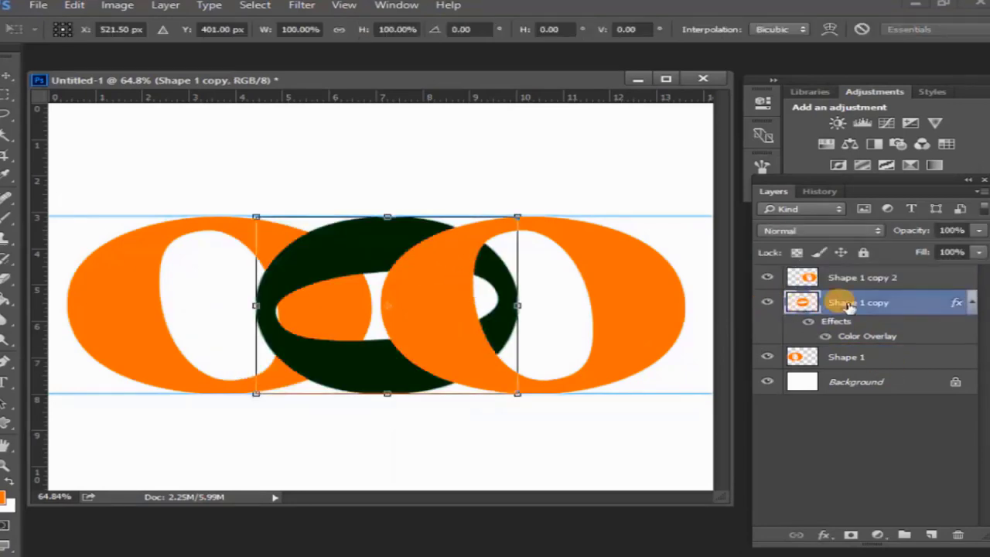
pyautogui.moveTo(256, 310); pyautogui.dragTo(201, 309)
pyautogui.moveTo(520, 305); pyautogui.dragTo(554, 307)
pyautogui.moveTo(201, 309); pyautogui.dragTo(192, 309)
# Rename the dark ring layer 'green' and the orange rings 'red 1' and 'red 2', then select green
pyautogui.click(768, 303)
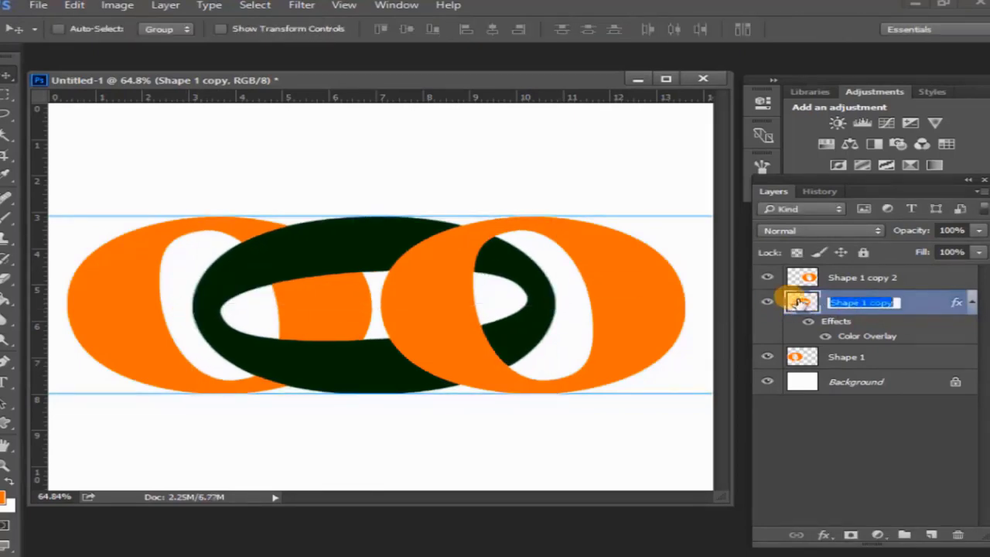
pyautogui.click(855, 360)
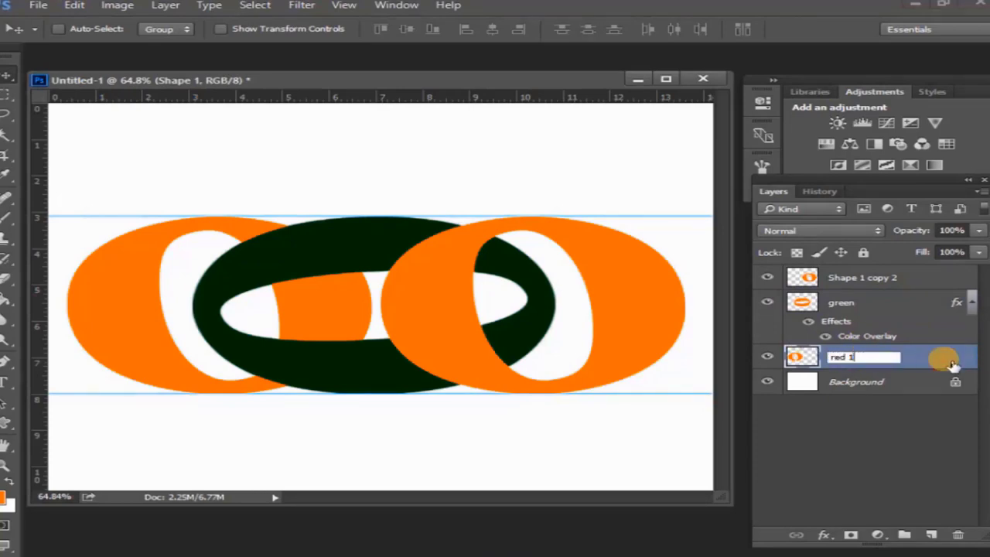
pyautogui.click(897, 283)
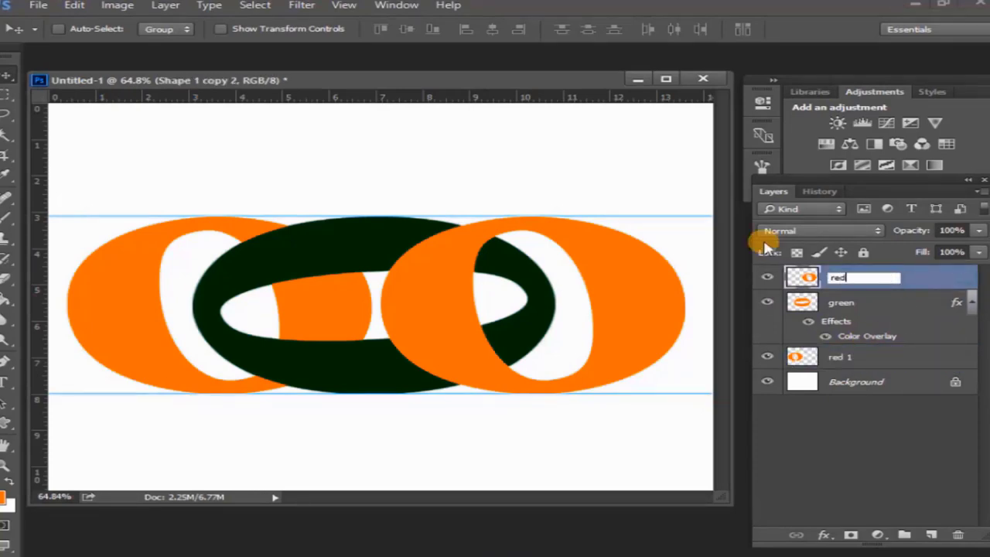
pyautogui.press('Return')
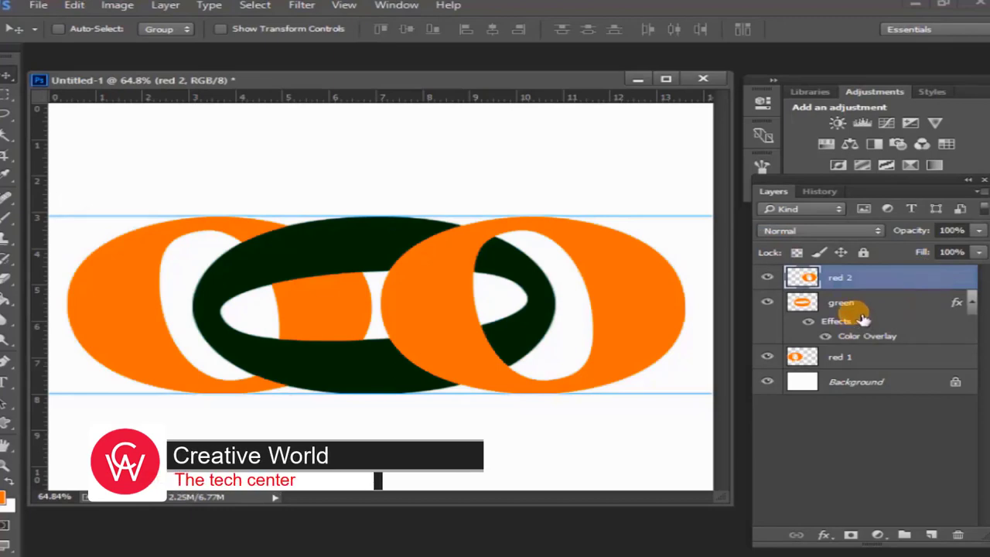
pyautogui.click(861, 317)
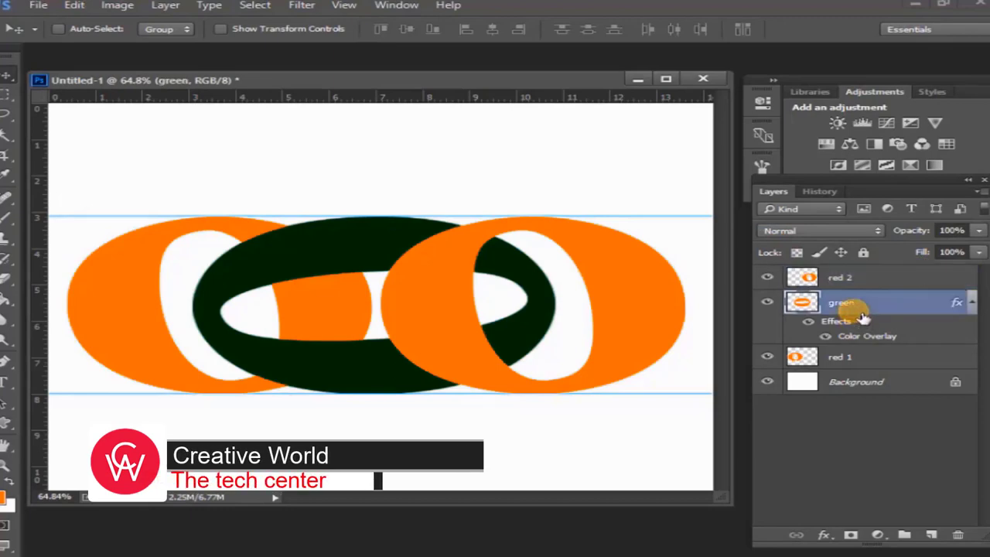
# Add Layer 1 below green and paint a soft black shadow across the ring overlap
pyautogui.click(933, 534)
pyautogui.moveTo(851, 328); pyautogui.dragTo(868, 305)
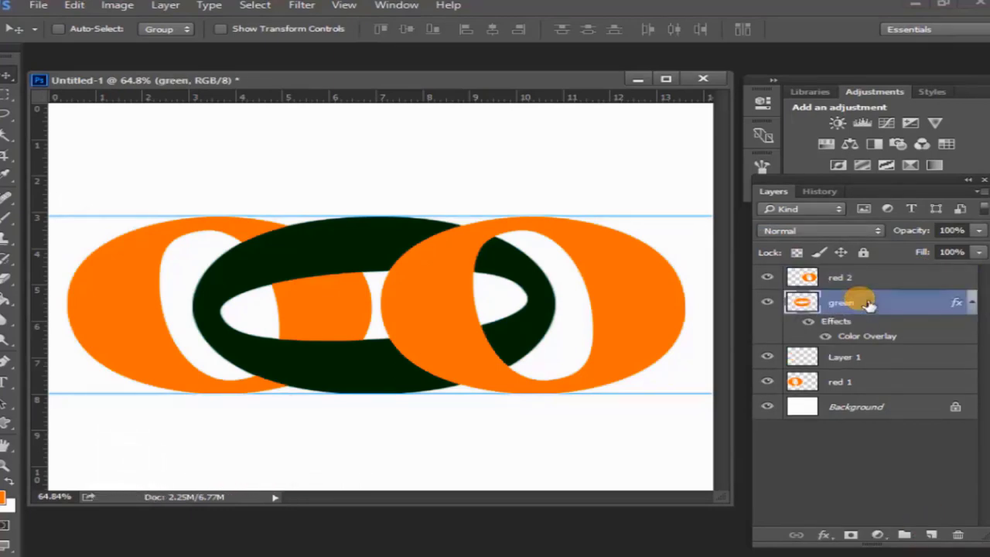
pyautogui.click(870, 358)
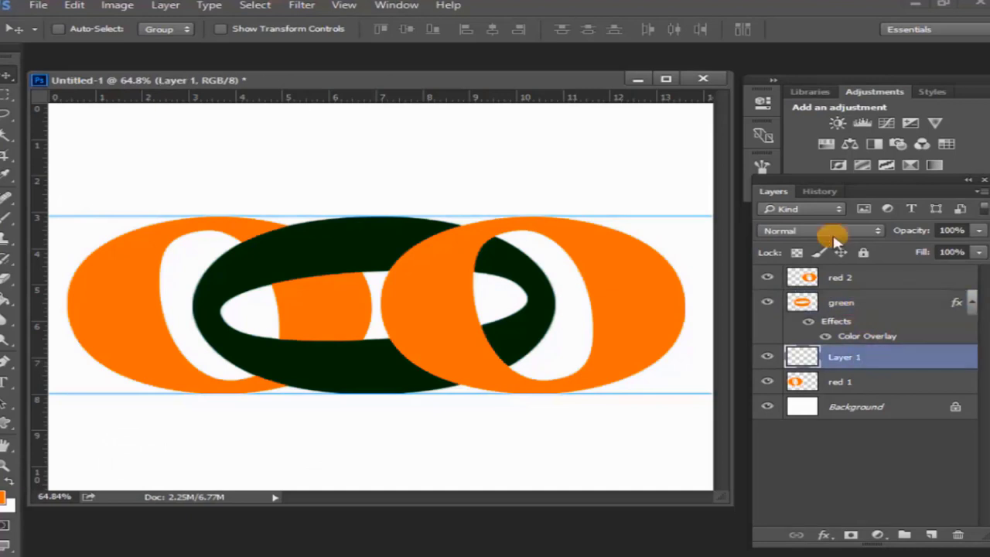
pyautogui.click(6, 220)
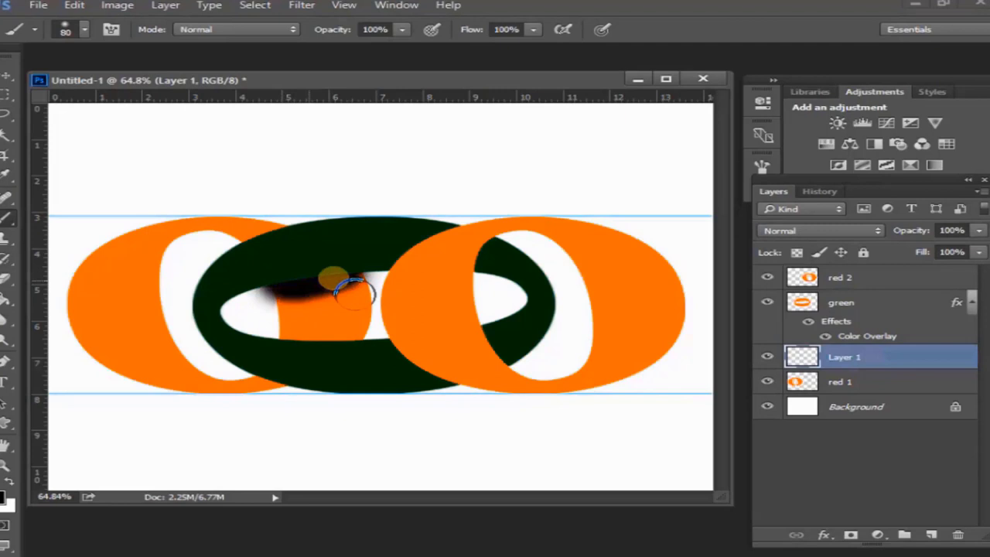
pyautogui.click(6, 75)
# Free-transform the shadow stroke, narrowing and reshaping it to fit the ring crossing
pyautogui.hotkey('ctrl', 't')
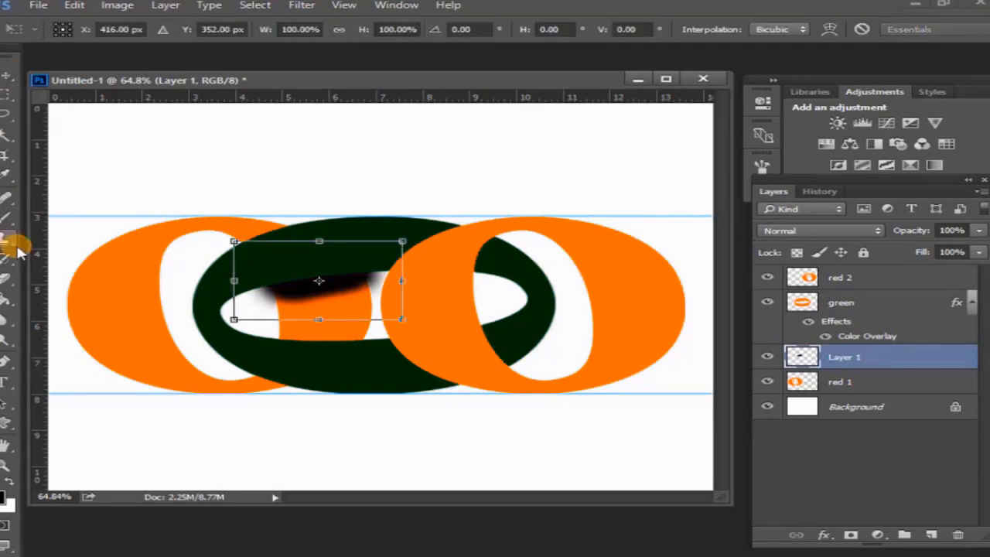
pyautogui.moveTo(233, 290); pyautogui.dragTo(242, 290)
pyautogui.moveTo(409, 294); pyautogui.dragTo(390, 290)
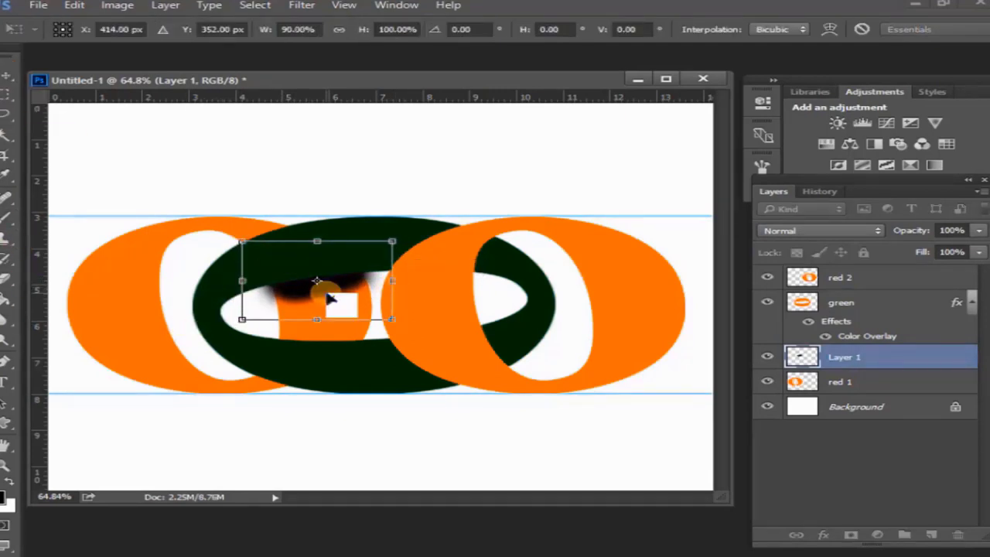
pyautogui.moveTo(319, 241); pyautogui.dragTo(316, 229)
pyautogui.moveTo(398, 282); pyautogui.dragTo(416, 282)
pyautogui.moveTo(242, 267); pyautogui.dragTo(225, 271)
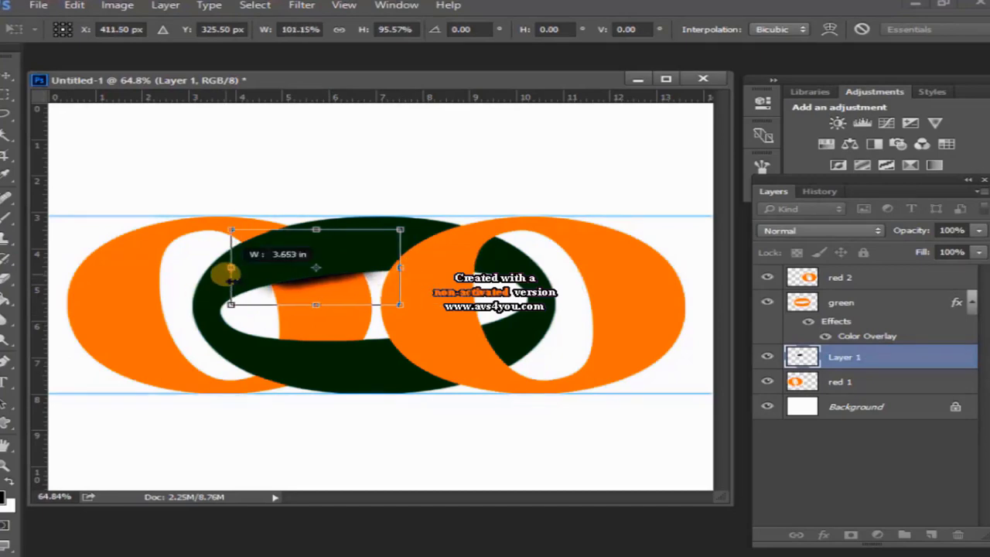
pyautogui.moveTo(318, 305); pyautogui.dragTo(319, 300)
pyautogui.press('Return')
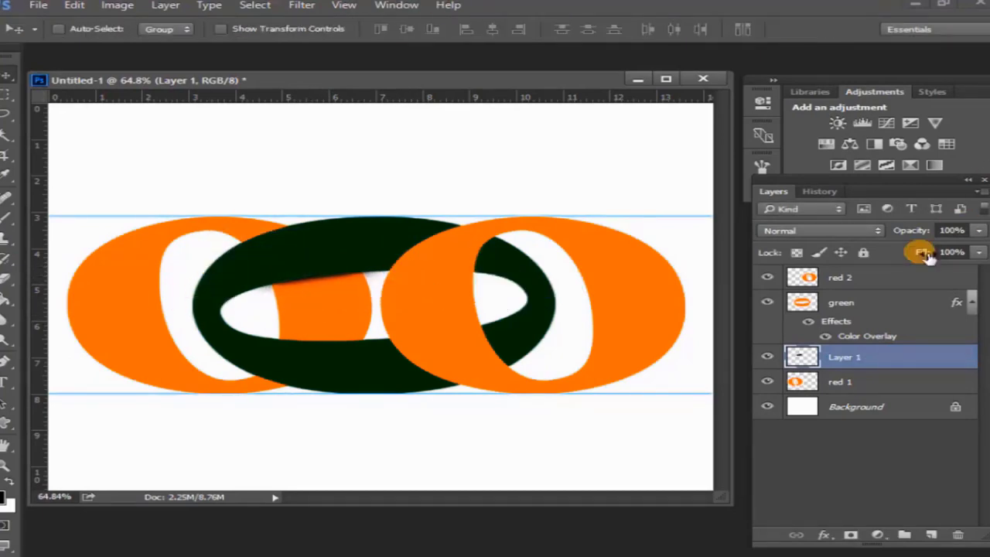
# Duplicate red 1, place the copy above green and erase its top so it loops through
pyautogui.click(854, 380)
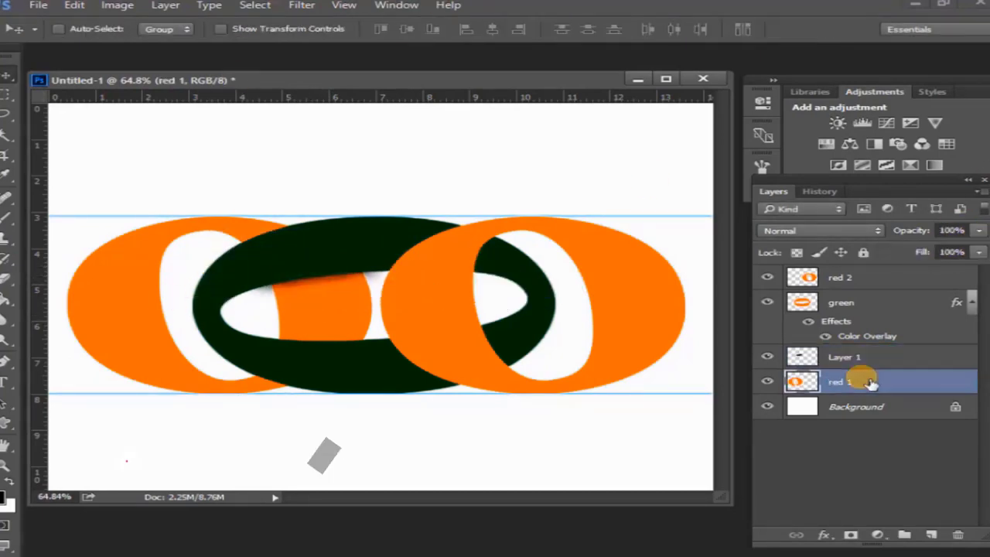
pyautogui.rightClick(851, 379)
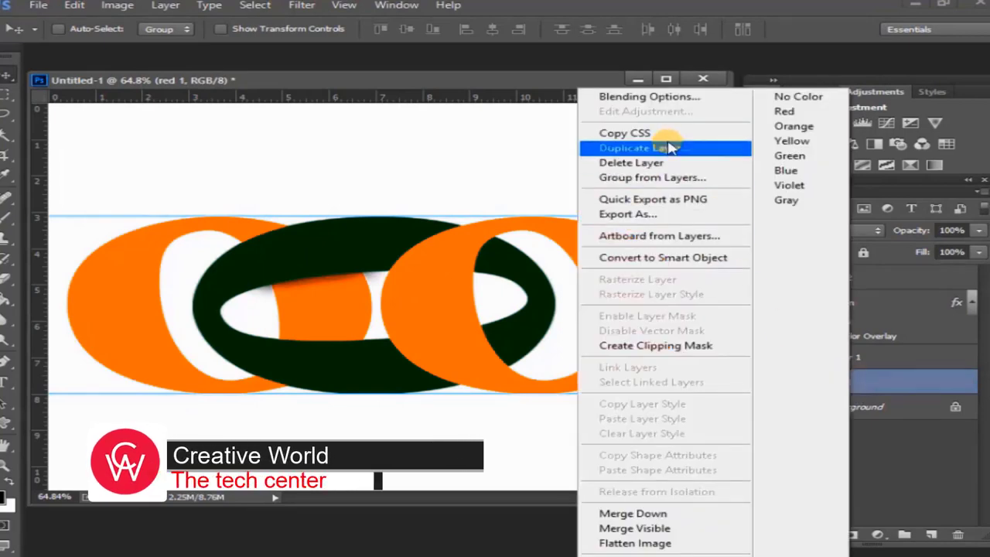
pyautogui.click(658, 148)
pyautogui.click(669, 166)
pyautogui.moveTo(887, 385); pyautogui.dragTo(875, 313)
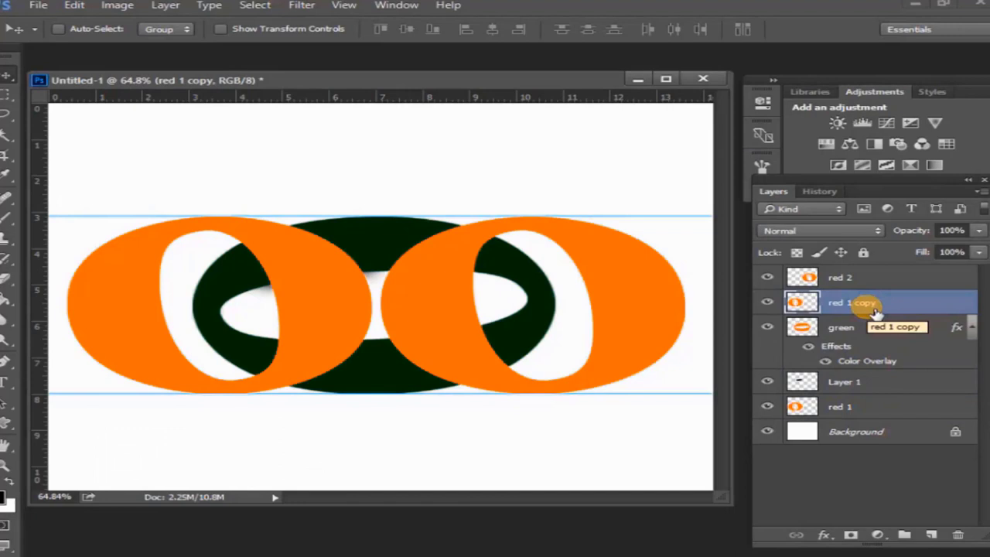
pyautogui.click(5, 280)
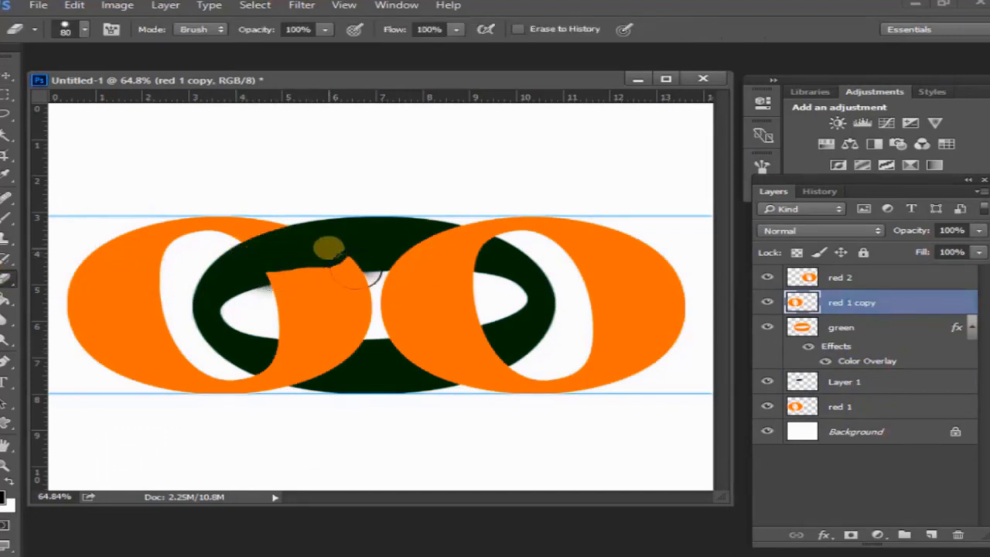
pyautogui.press('v')
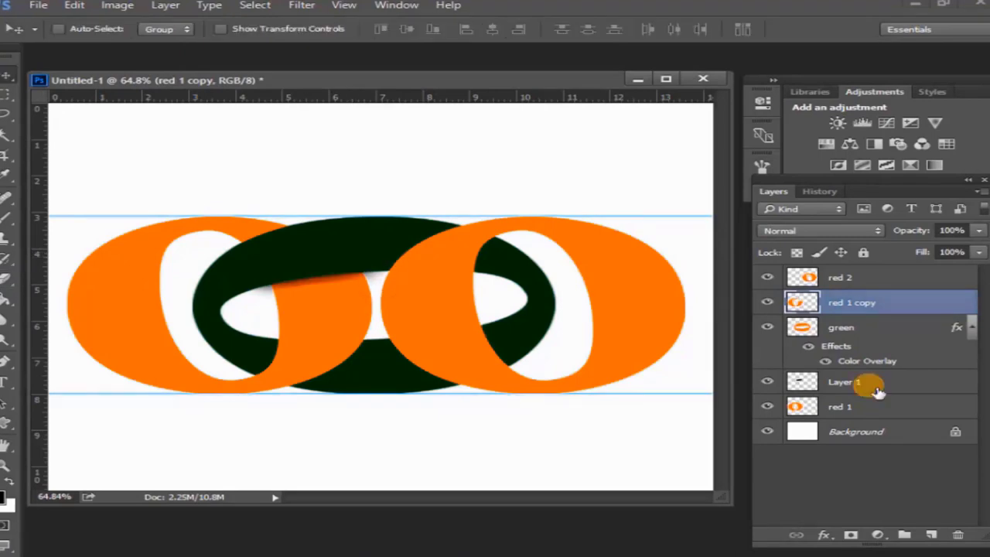
# Duplicate Layer 1, move the copy up the stack, and transform it narrower and taller
pyautogui.click(864, 381)
pyautogui.rightClick(864, 382)
pyautogui.click(644, 152)
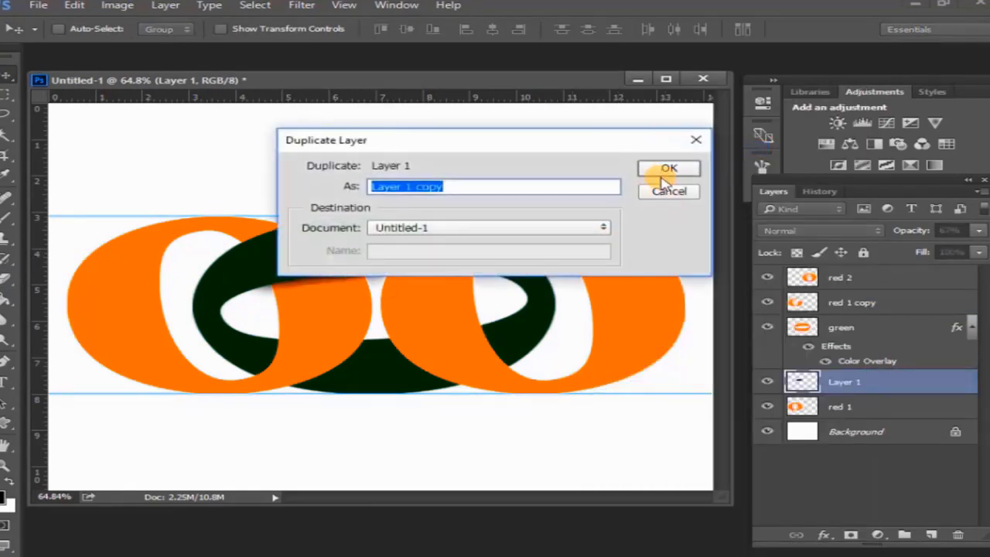
pyautogui.click(663, 165)
pyautogui.moveTo(928, 379); pyautogui.dragTo(859, 322)
pyautogui.hotkey('ctrl', 't')
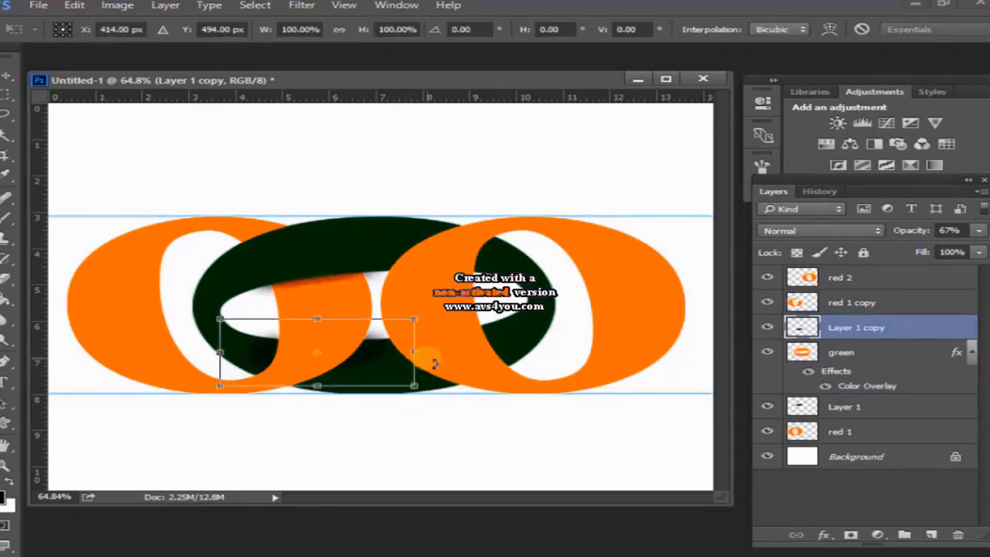
pyautogui.moveTo(434, 363); pyautogui.dragTo(393, 357)
pyautogui.moveTo(221, 353); pyautogui.dragTo(242, 356)
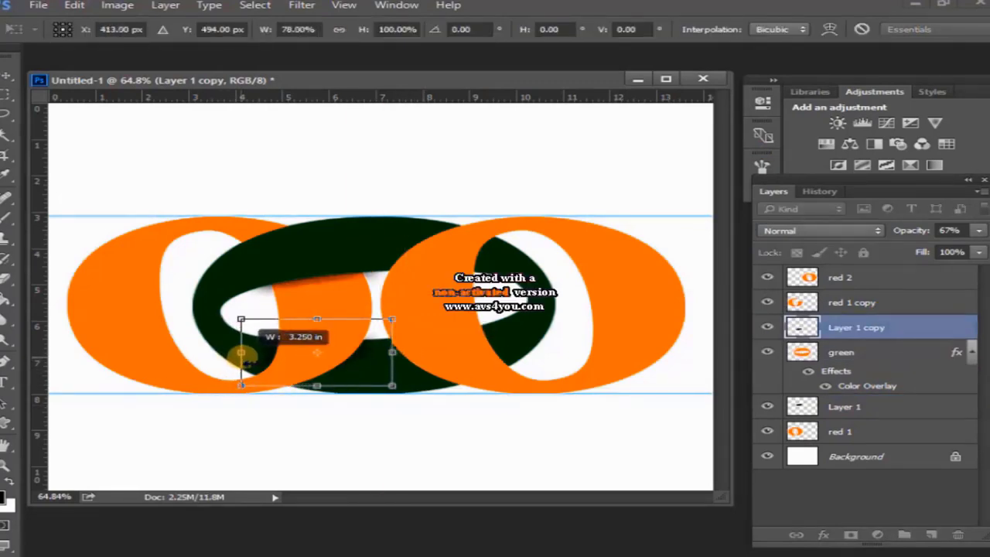
pyautogui.moveTo(324, 399); pyautogui.dragTo(320, 402)
pyautogui.moveTo(391, 354); pyautogui.dragTo(380, 354)
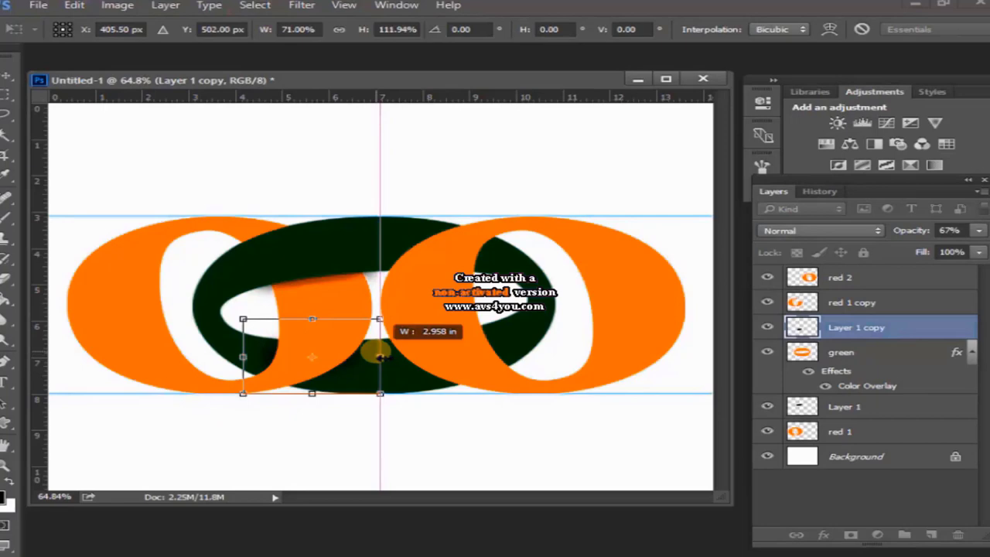
pyautogui.press('Return')
pyautogui.click(870, 353)
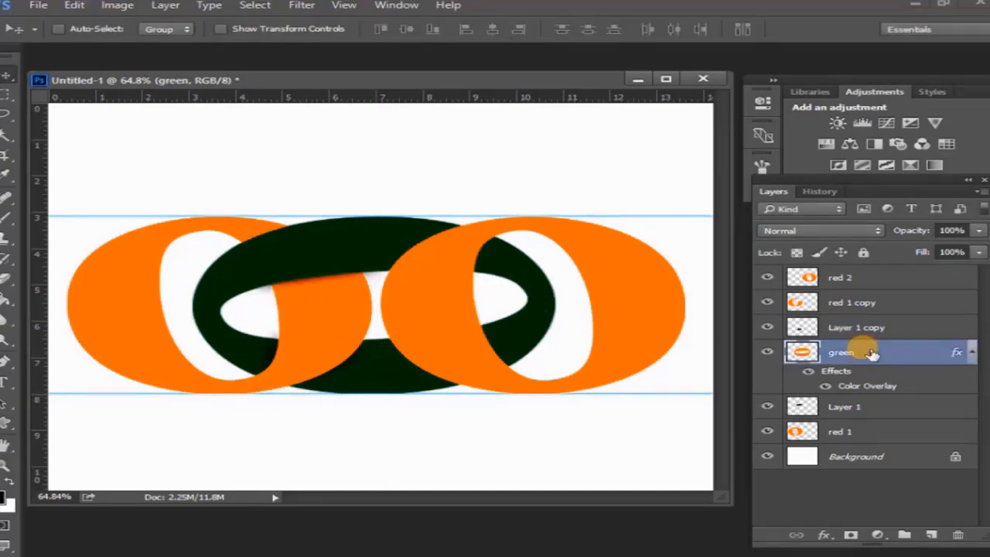
# Duplicate green, move the copy to the top and erase its top right to reveal orange
pyautogui.rightClick(870, 353)
pyautogui.click(641, 147)
pyautogui.click(646, 168)
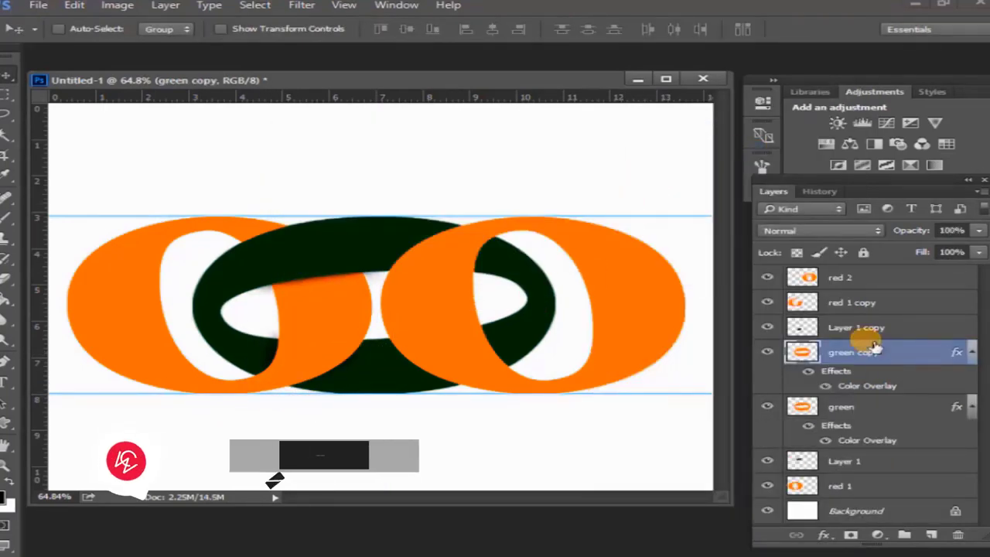
pyautogui.moveTo(874, 349); pyautogui.dragTo(868, 283)
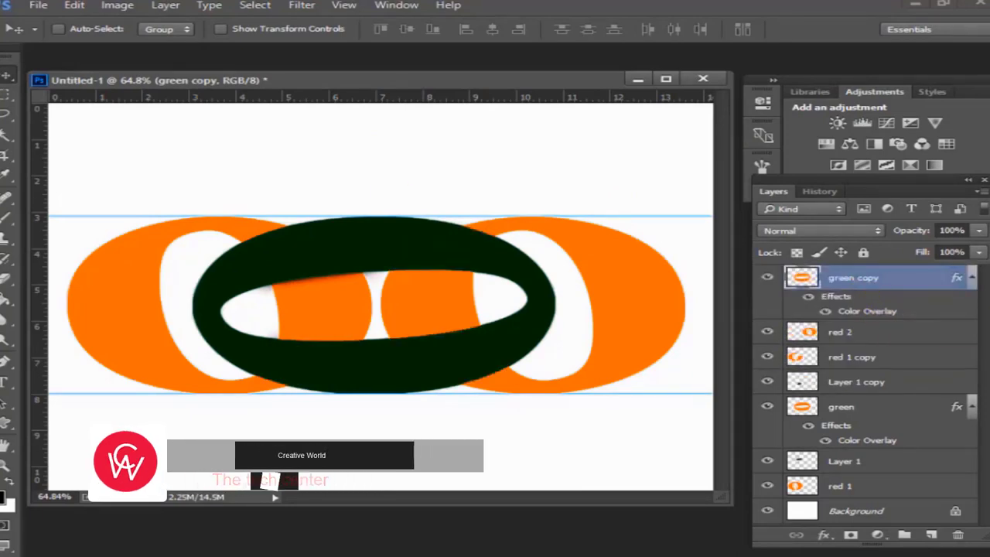
pyautogui.click(6, 277)
pyautogui.moveTo(474, 257); pyautogui.dragTo(461, 271)
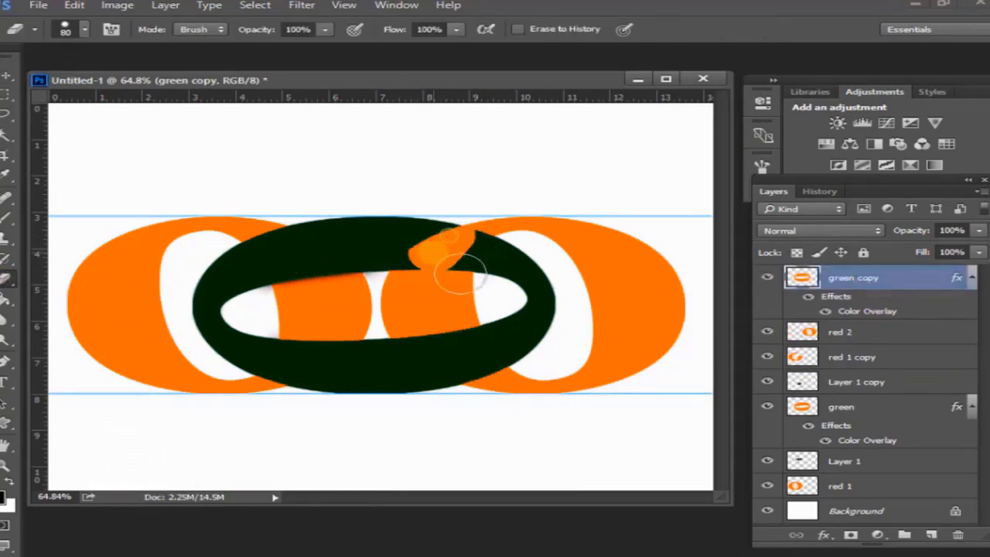
# Duplicate Layer 1 copy as Layer 1 copy 2 and rotate it about -17°
pyautogui.click(865, 383)
pyautogui.rightClick(865, 387)
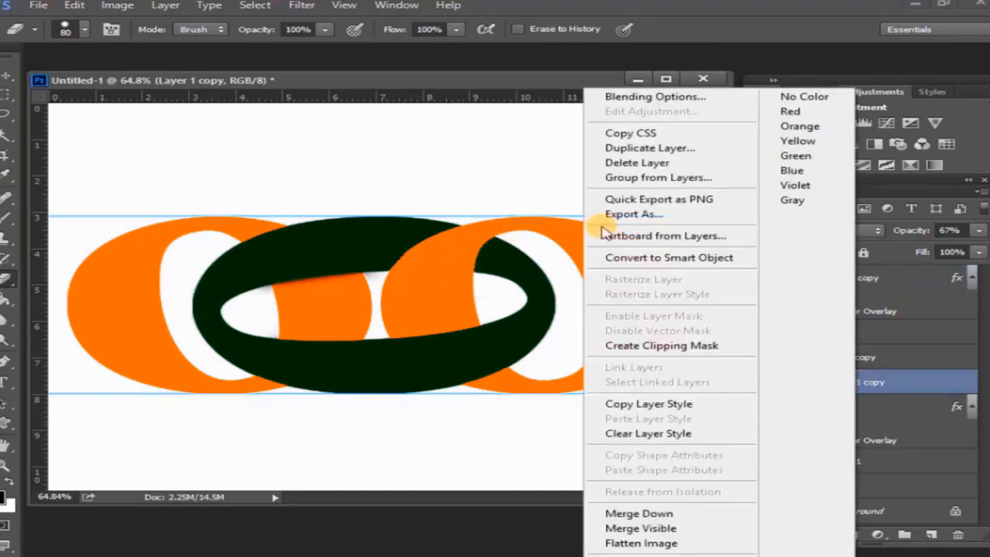
pyautogui.click(594, 148)
pyautogui.click(654, 170)
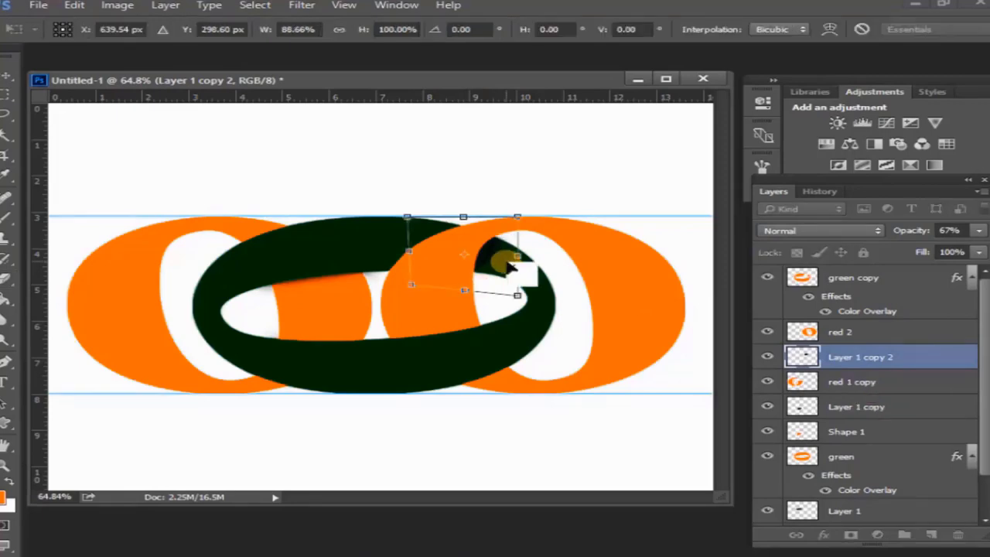
pyautogui.moveTo(515, 261); pyautogui.dragTo(520, 207)
pyautogui.moveTo(503, 287); pyautogui.dragTo(495, 283)
pyautogui.press('Return')
pyautogui.press('e')
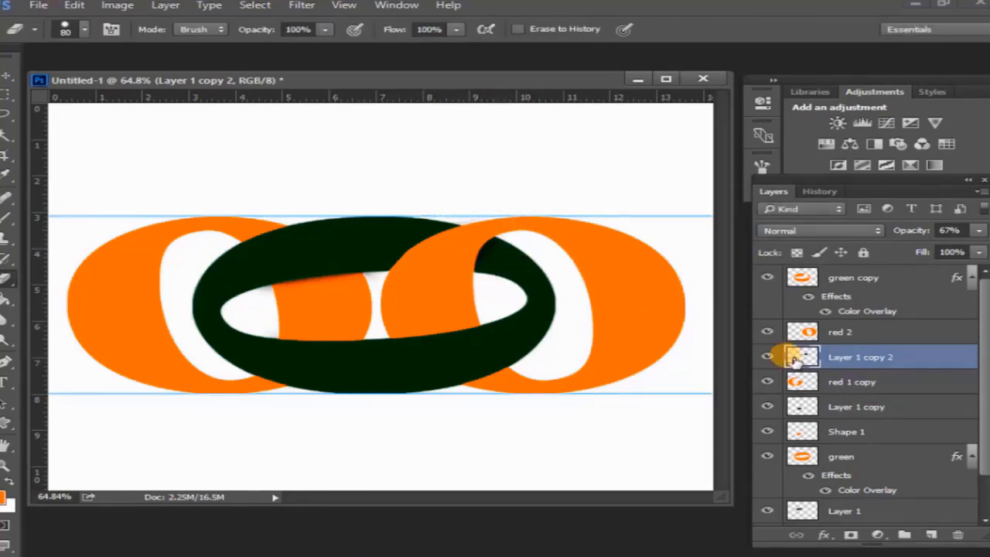
# Create Layer 1 copy 3, reposition it on the rings above green and stretch it slightly taller
pyautogui.rightClick(843, 363)
pyautogui.click(592, 147)
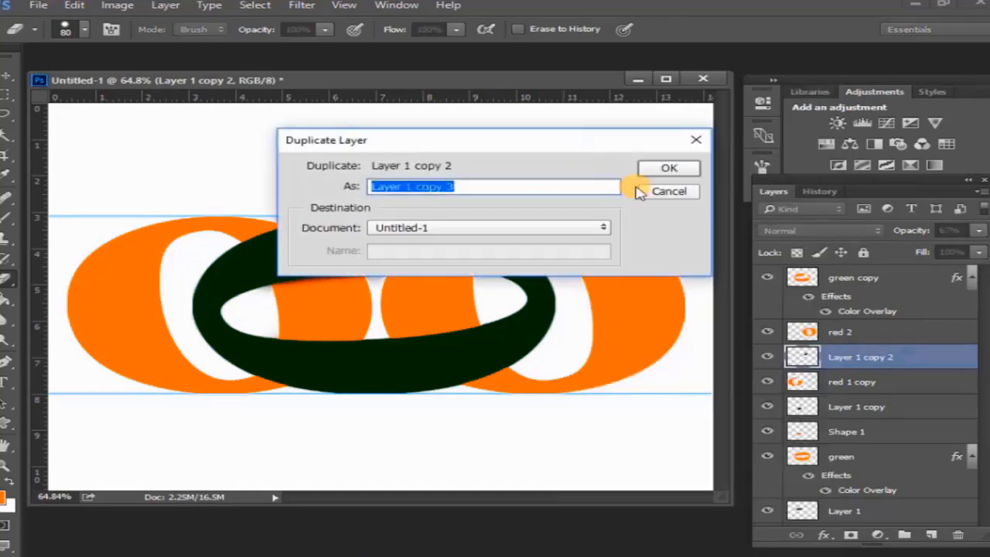
pyautogui.click(652, 170)
pyautogui.press('v')
pyautogui.moveTo(859, 356); pyautogui.dragTo(884, 503)
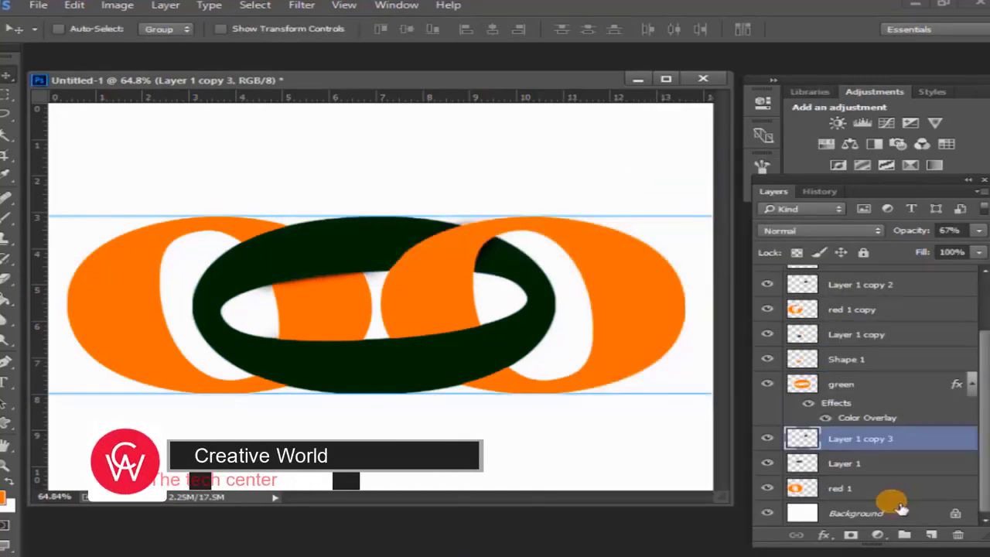
pyautogui.moveTo(499, 408); pyautogui.dragTo(469, 400)
pyautogui.moveTo(859, 438); pyautogui.dragTo(860, 325)
pyautogui.hotkey('ctrl', 't')
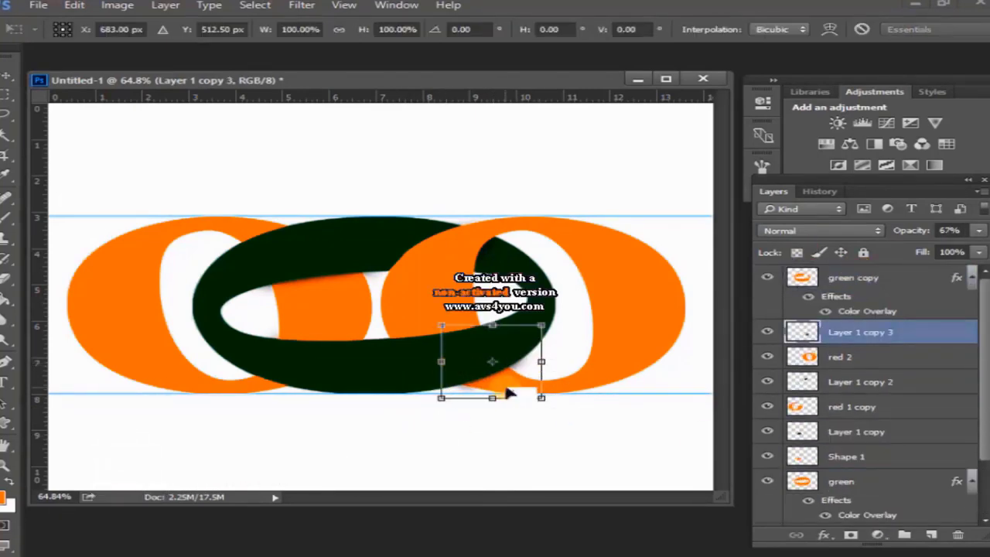
pyautogui.moveTo(492, 398); pyautogui.dragTo(492, 401)
pyautogui.press('Return')
# Create Layer 1 copy 4, move it lower into the orange gap and resize it
pyautogui.rightClick(879, 331)
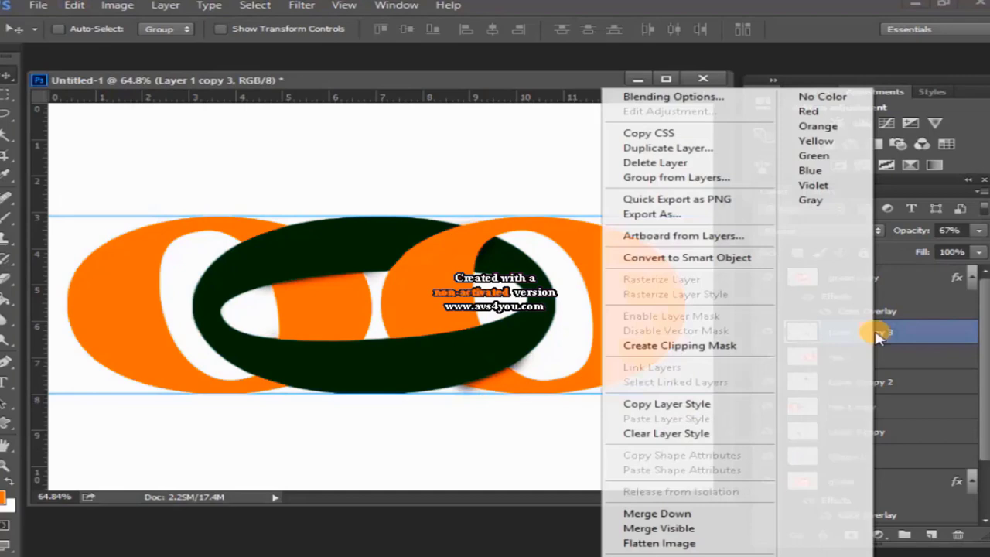
pyautogui.click(642, 147)
pyautogui.click(673, 166)
pyautogui.moveTo(447, 361); pyautogui.dragTo(475, 381)
pyautogui.hotkey('ctrl', 't')
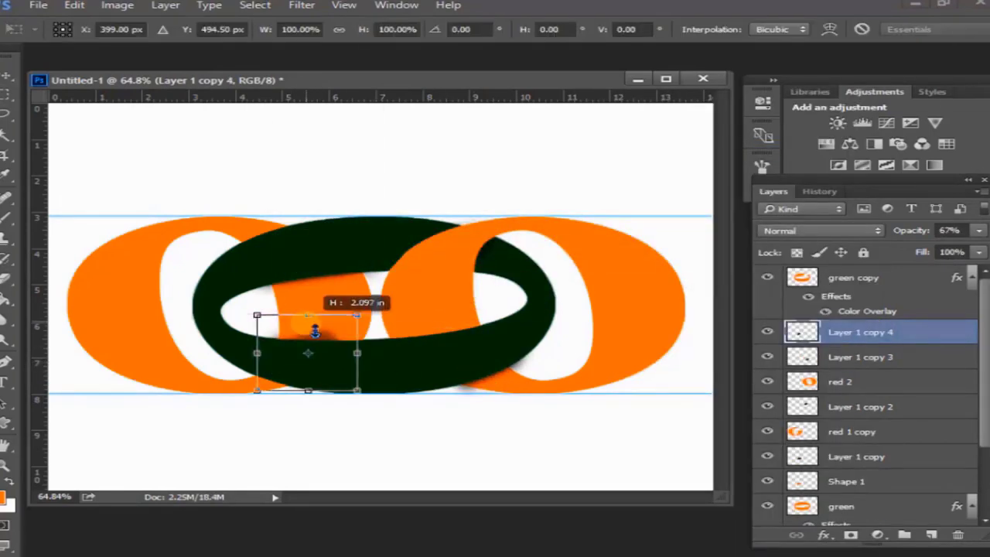
pyautogui.moveTo(359, 361); pyautogui.dragTo(348, 354)
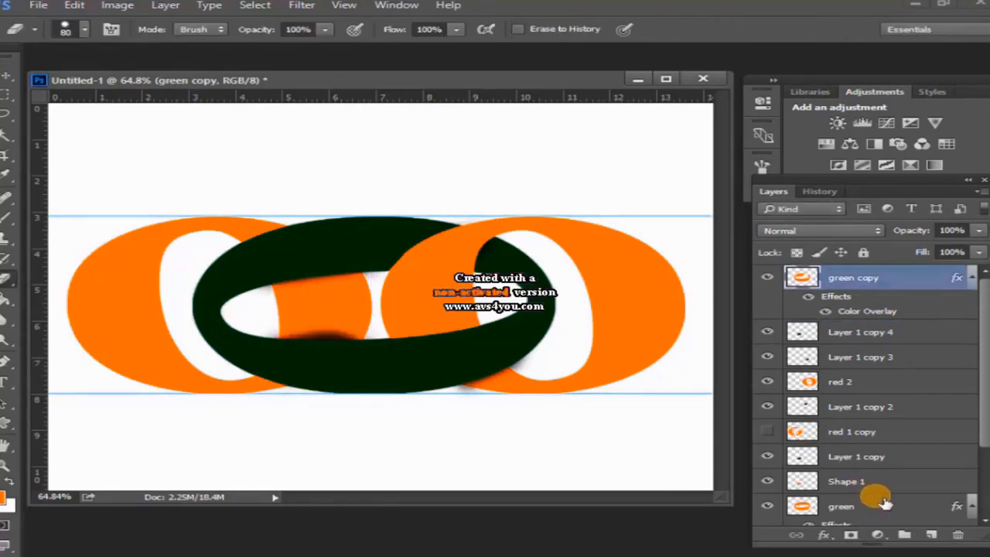
pyautogui.click(844, 382)
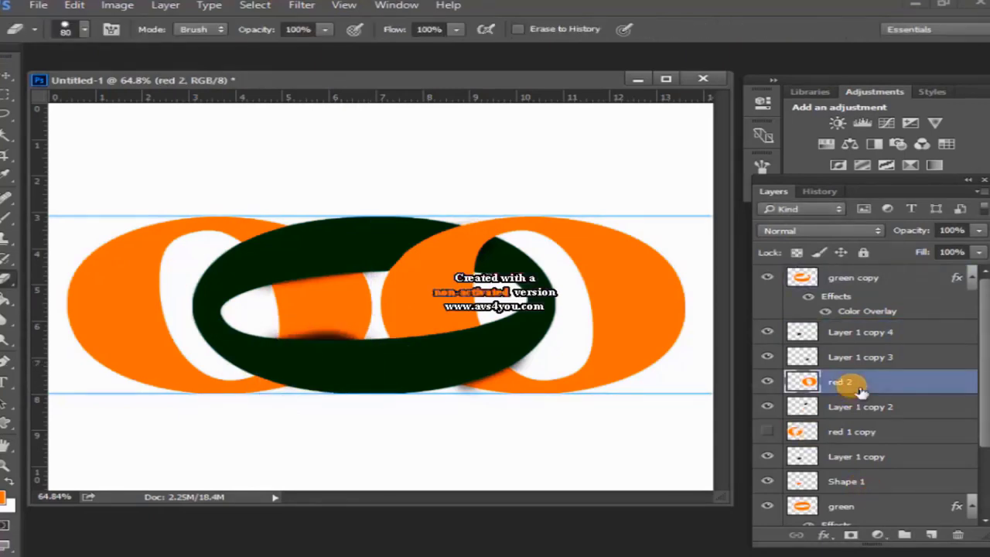
# Duplicate red 2, move the copy to the top and give it a blue Color Overlay
pyautogui.rightClick(859, 386)
pyautogui.click(625, 146)
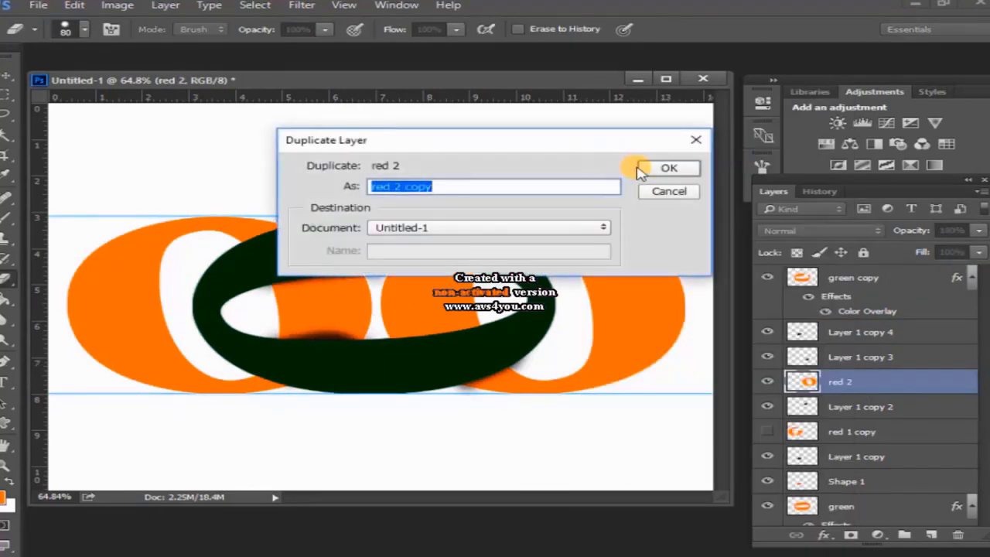
pyautogui.click(641, 169)
pyautogui.moveTo(851, 381); pyautogui.dragTo(891, 285)
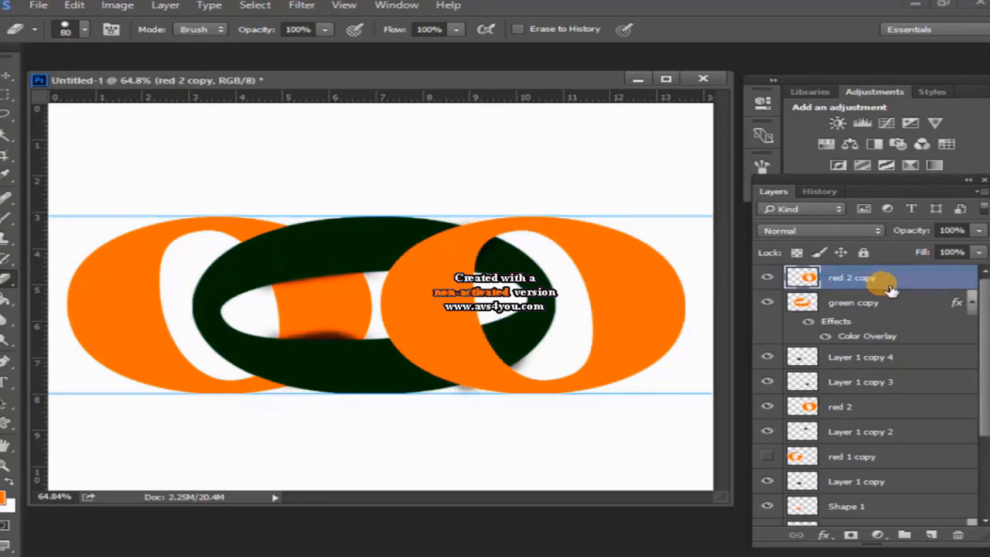
pyautogui.doubleClick(891, 288)
pyautogui.press('Escape')
pyautogui.doubleClick(909, 288)
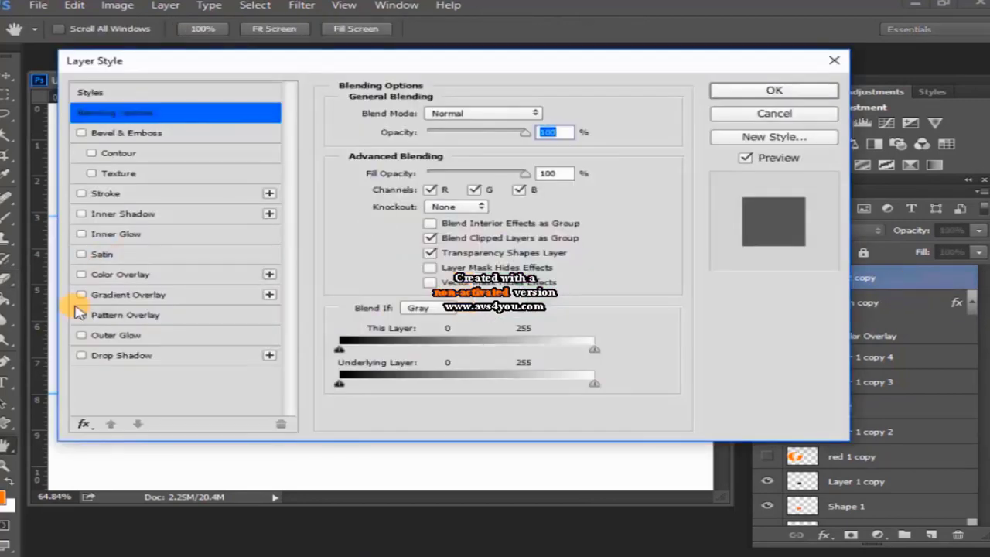
pyautogui.click(103, 276)
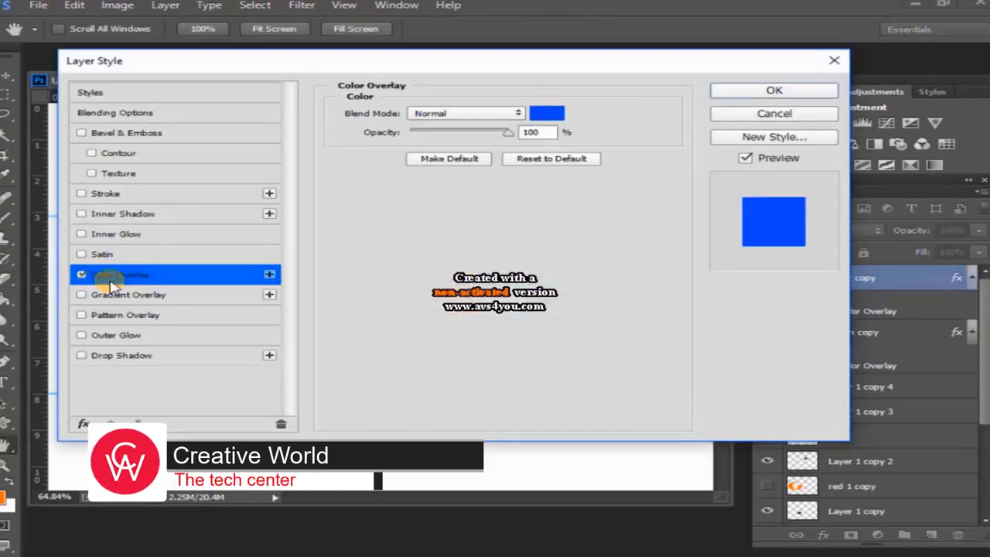
pyautogui.click(731, 91)
# Move the blue copy onto the left ring and erase it to a thin band with a 40 px eraser
pyautogui.moveTo(478, 332); pyautogui.dragTo(156, 341)
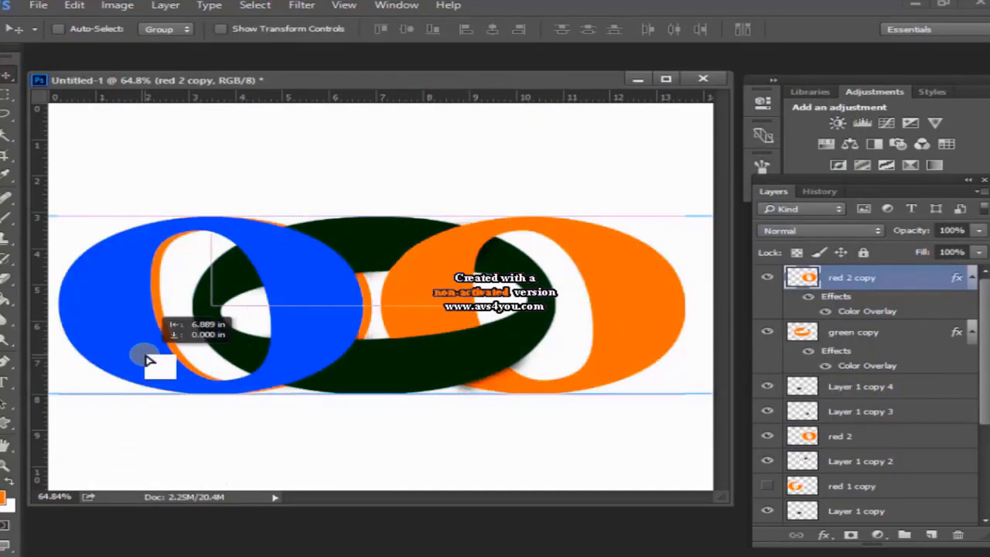
pyautogui.press('e')
pyautogui.moveTo(340, 247)
pyautogui.mouseDown()
pyautogui.moveTo(309, 266)
pyautogui.moveTo(177, 270)
pyautogui.moveTo(150, 402)
pyautogui.moveTo(273, 419)
pyautogui.mouseUp()
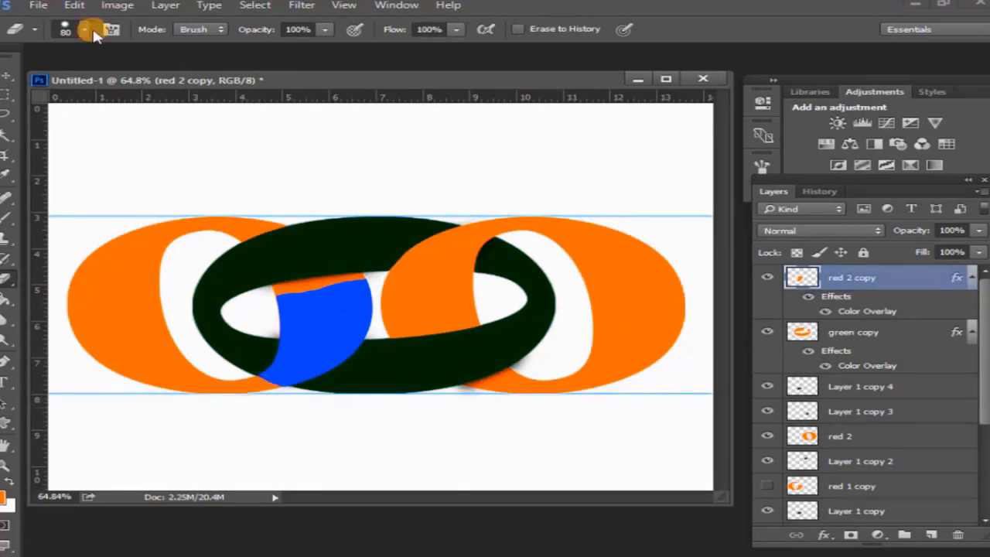
pyautogui.click(87, 29)
pyautogui.click(252, 403)
pyautogui.moveTo(355, 299)
pyautogui.mouseDown()
pyautogui.moveTo(302, 332)
pyautogui.moveTo(377, 332)
pyautogui.mouseUp()
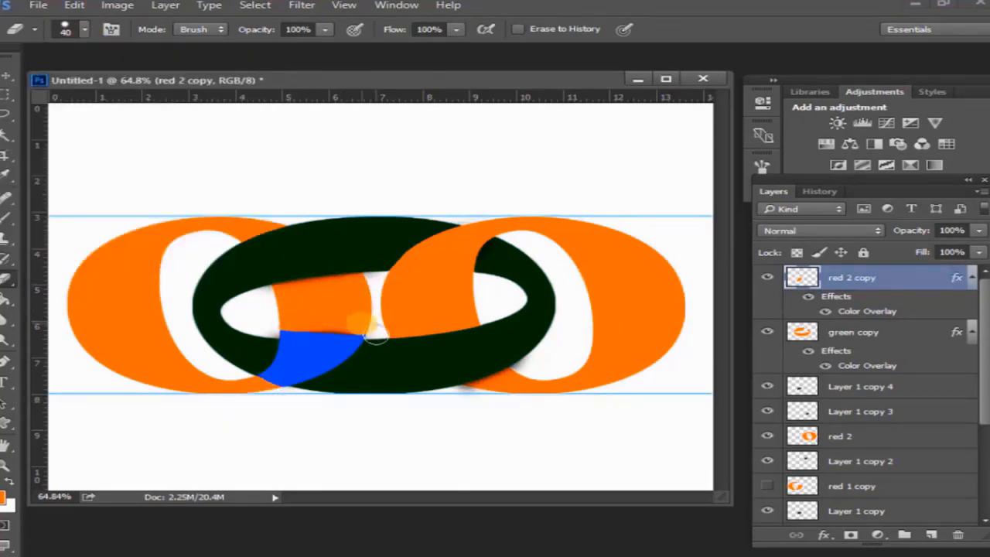
# Turn off red 2 copy's Color Overlay so the patch shows orange over the green ring
pyautogui.doubleClick(929, 278)
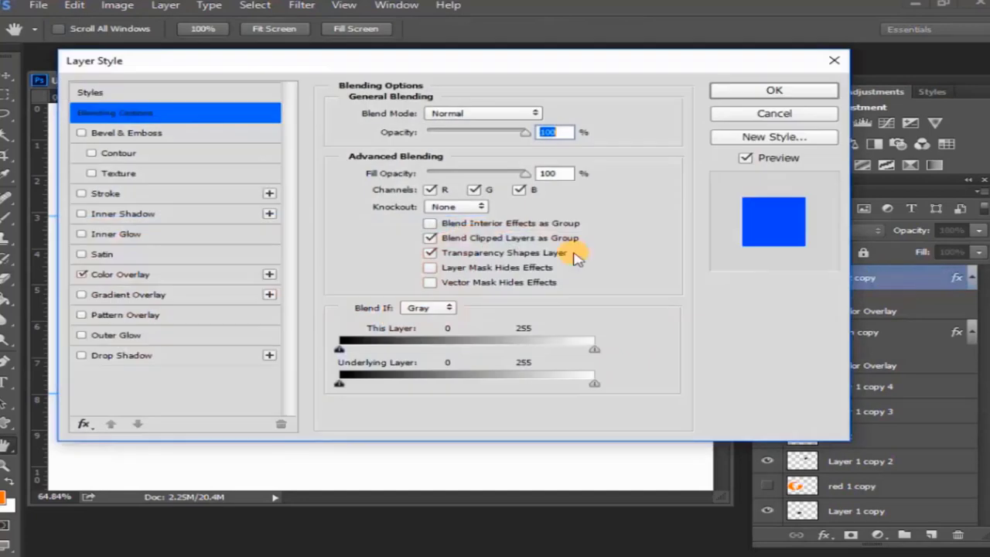
pyautogui.click(81, 273)
pyautogui.click(735, 92)
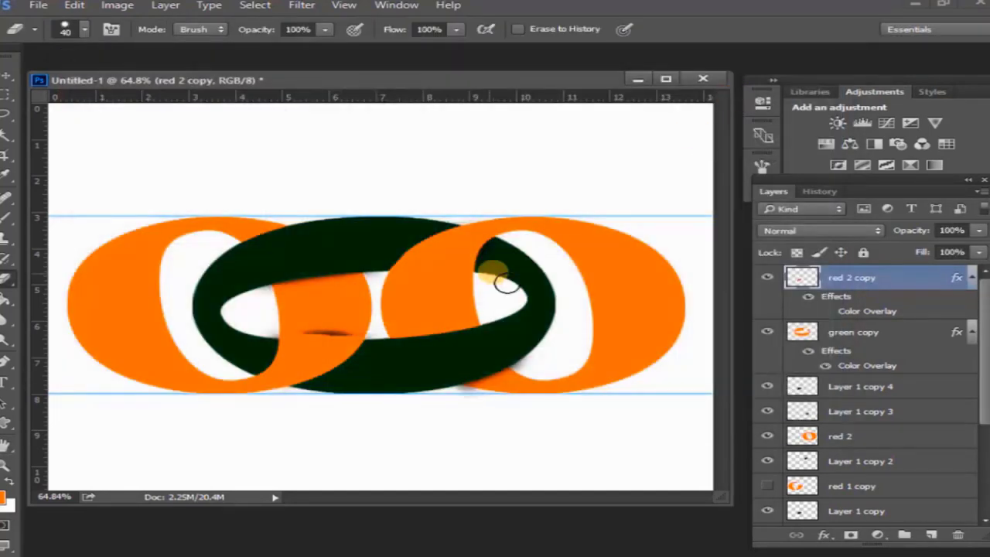